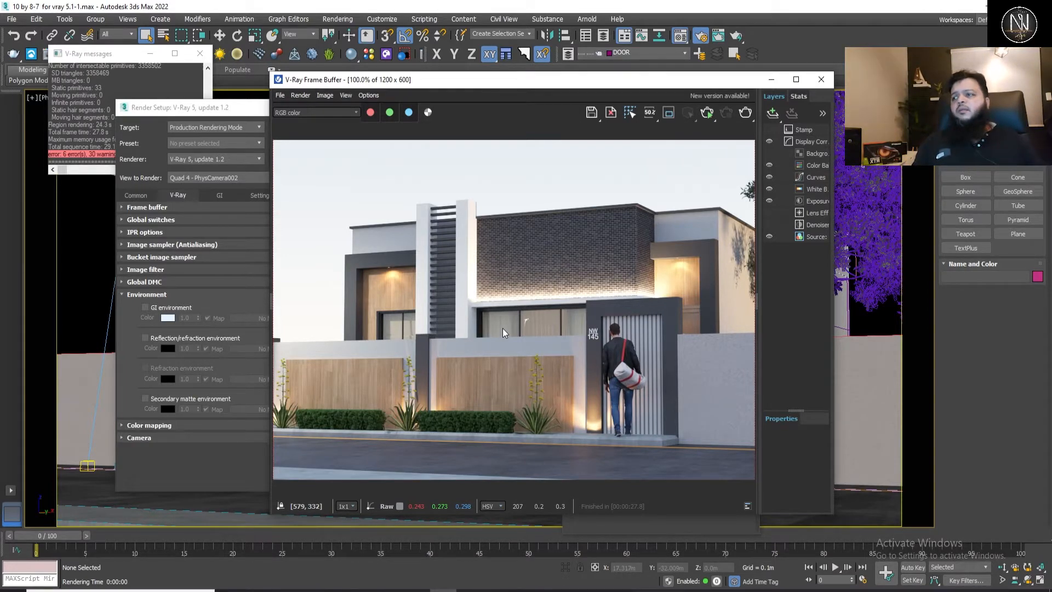
# Enable the GI environment override in the V-Ray environment settings and turn on its Map option
pyautogui.click(154, 107)
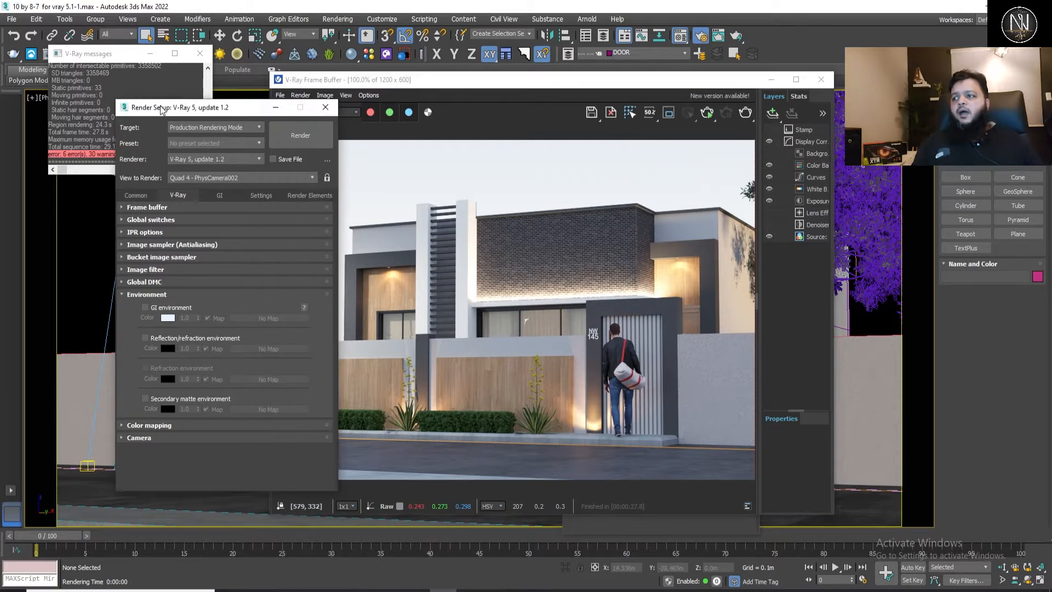
pyautogui.moveTo(154, 112); pyautogui.dragTo(212, 117)
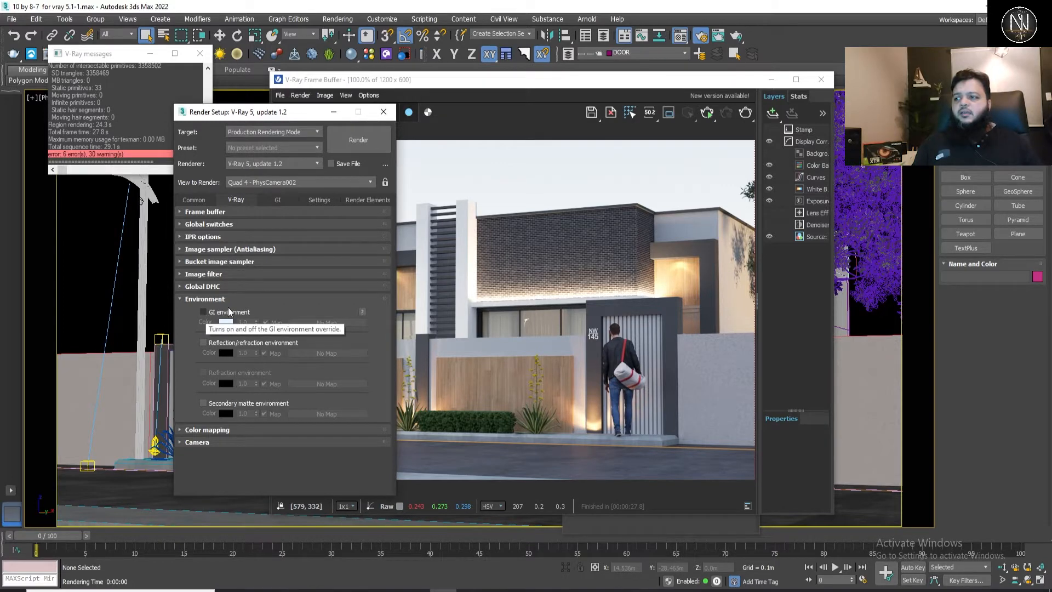
pyautogui.click(203, 311)
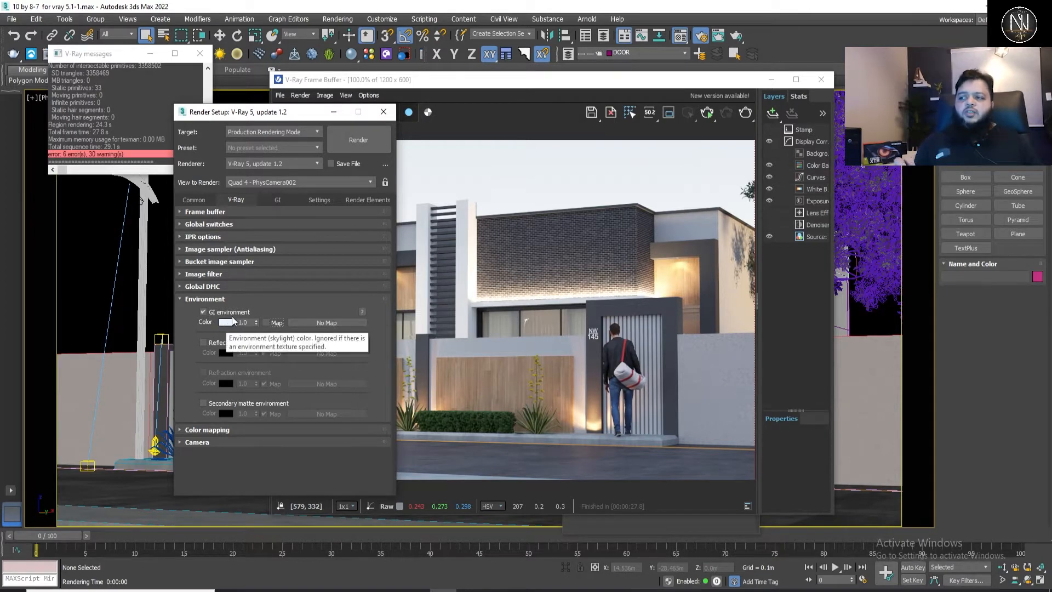
pyautogui.click(266, 323)
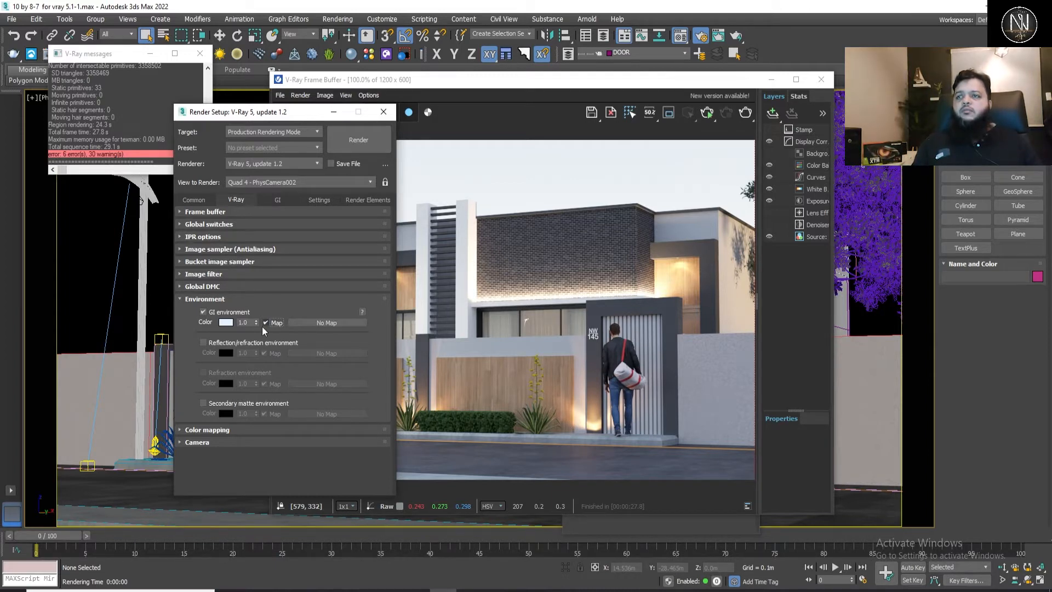
# Start an interactive render and move the V-Ray Frame Buffer clear of the render settings
pyautogui.click(529, 87)
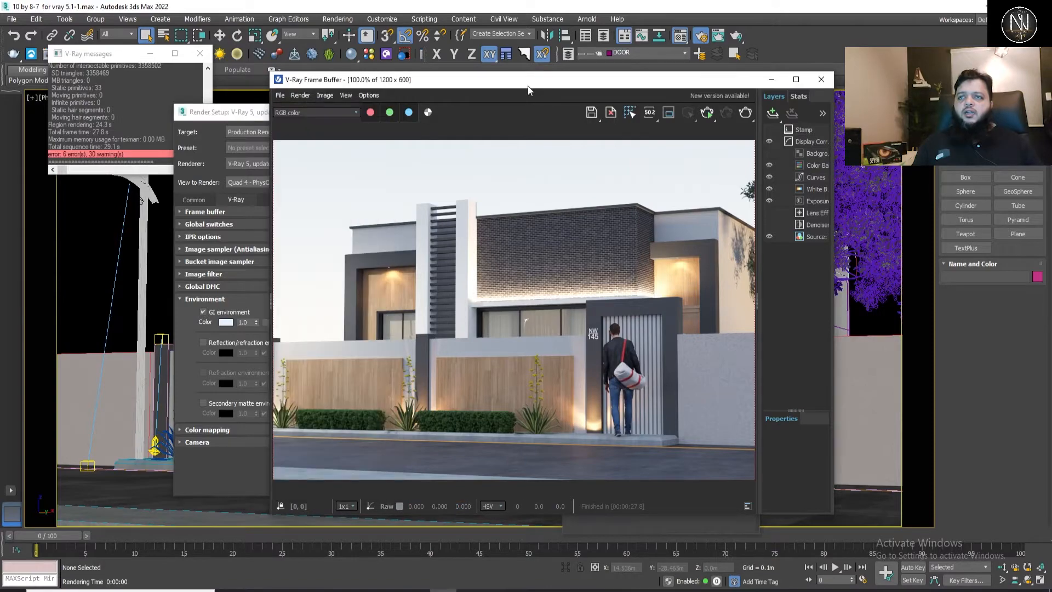
pyautogui.click(707, 114)
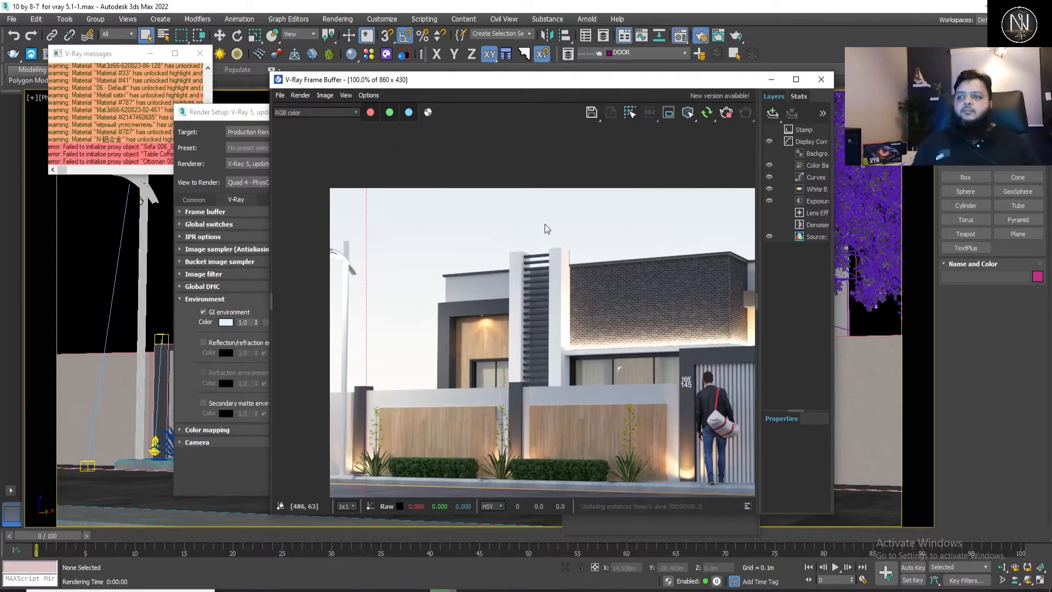
pyautogui.moveTo(534, 83); pyautogui.dragTo(689, 77)
# Switch the GI environment override off and back on, and hide the Lens Effects layer for comparison
pyautogui.click(264, 310)
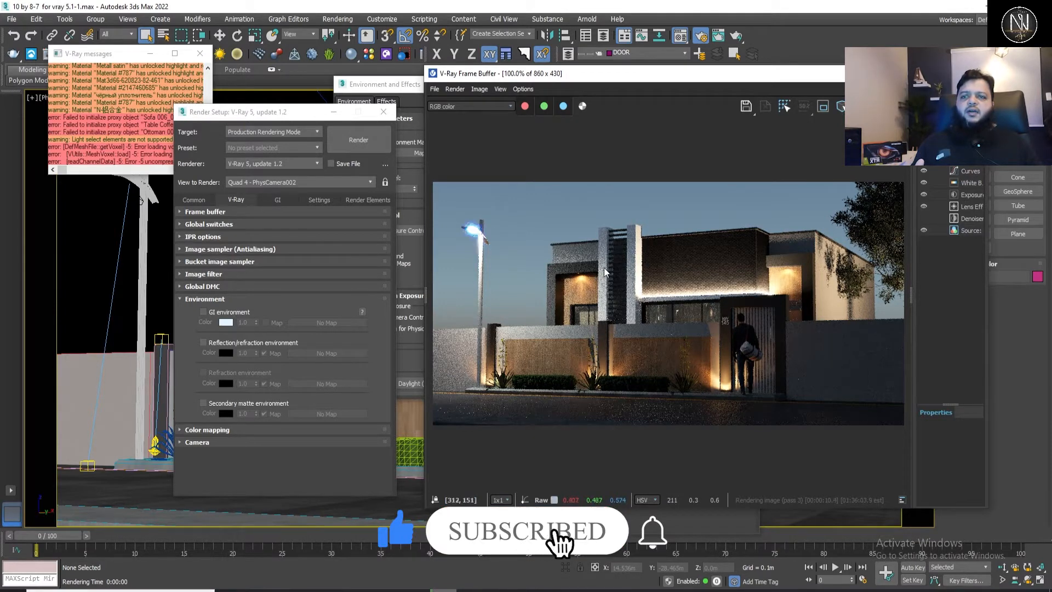
pyautogui.click(924, 206)
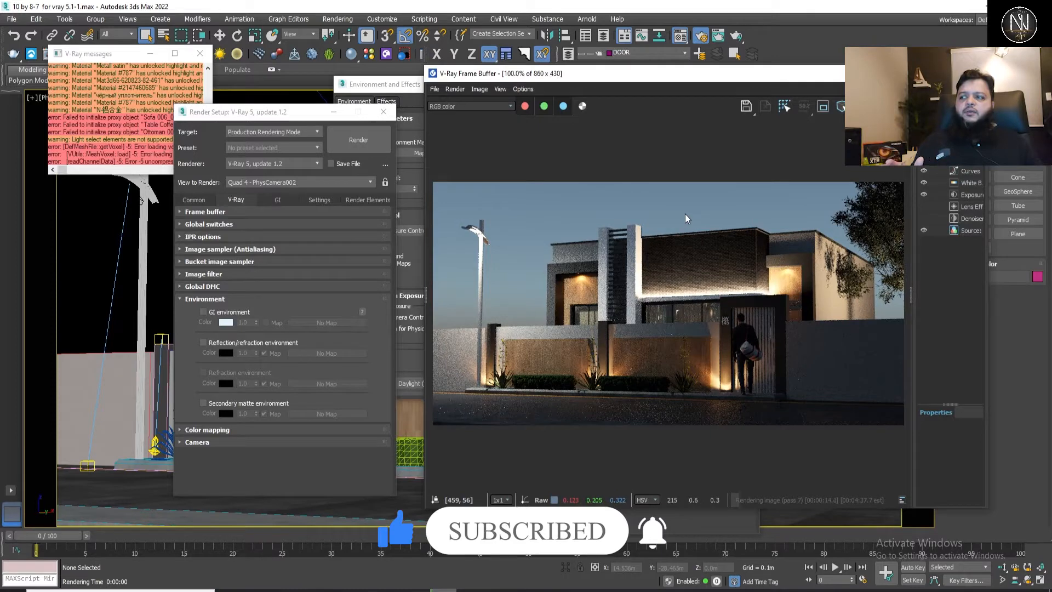
pyautogui.click(204, 312)
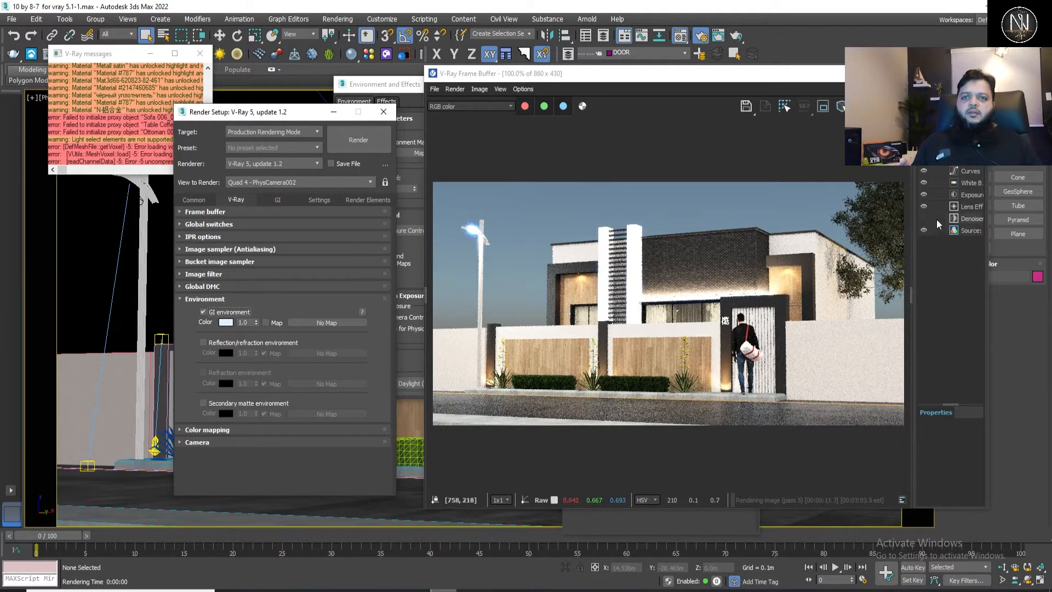
# Disable bloom/glare in the Lens Effects layer and collapse the frame buffer's layer area to widen the image
pyautogui.click(963, 210)
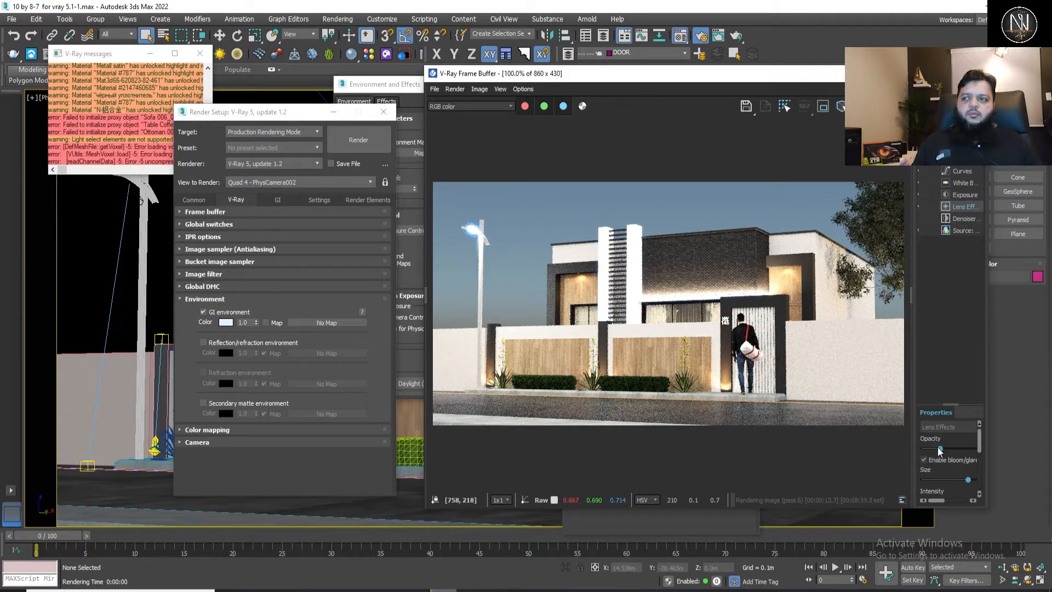
pyautogui.click(925, 459)
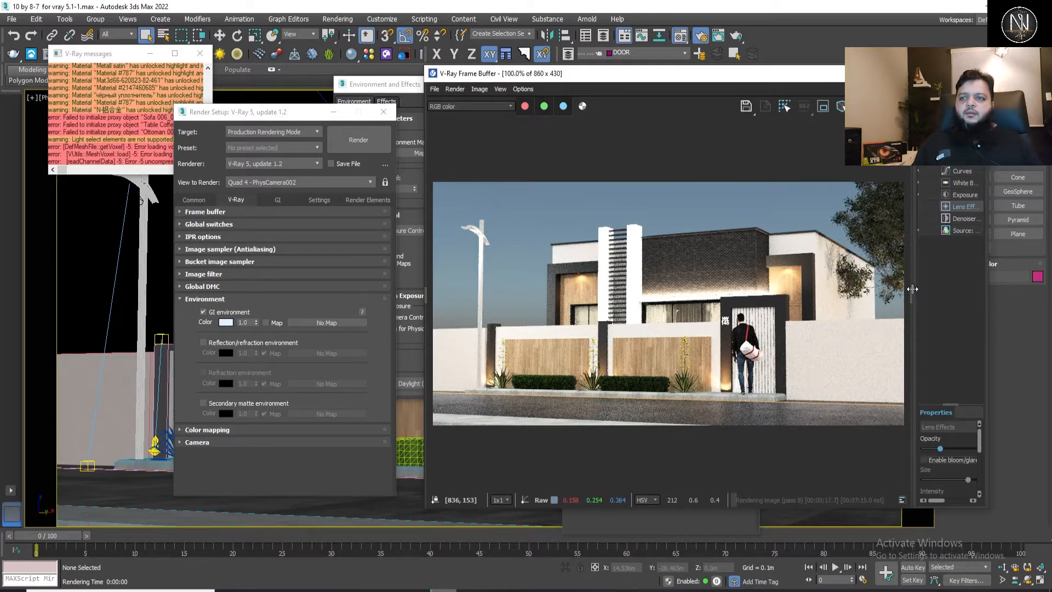
pyautogui.moveTo(913, 288); pyautogui.dragTo(974, 294)
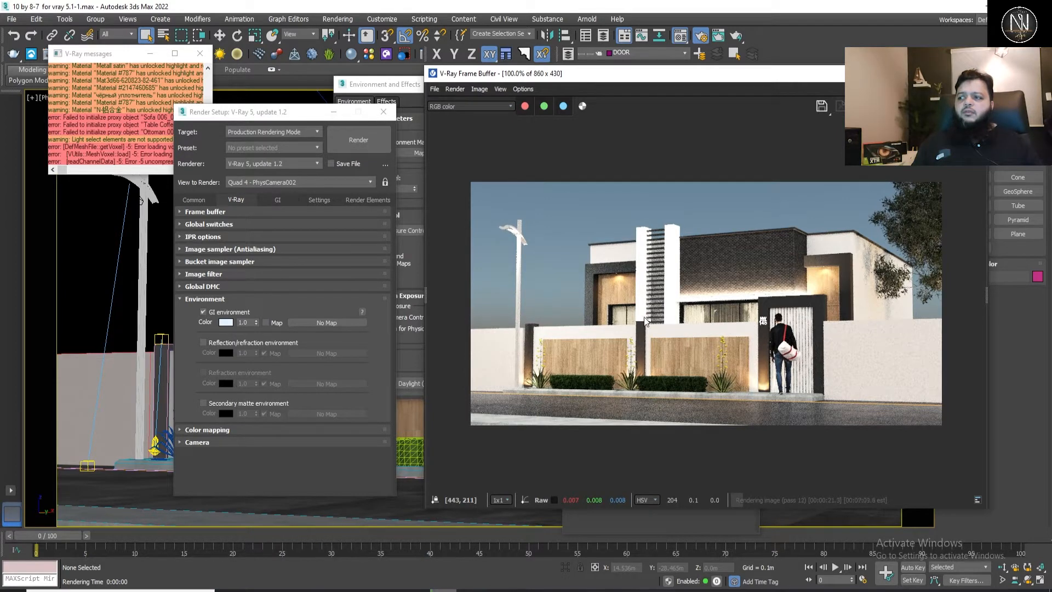
# Try GI environment multipliers of 0.2, 0.5 and 0.05 in the interactive render
pyautogui.doubleClick(246, 322)
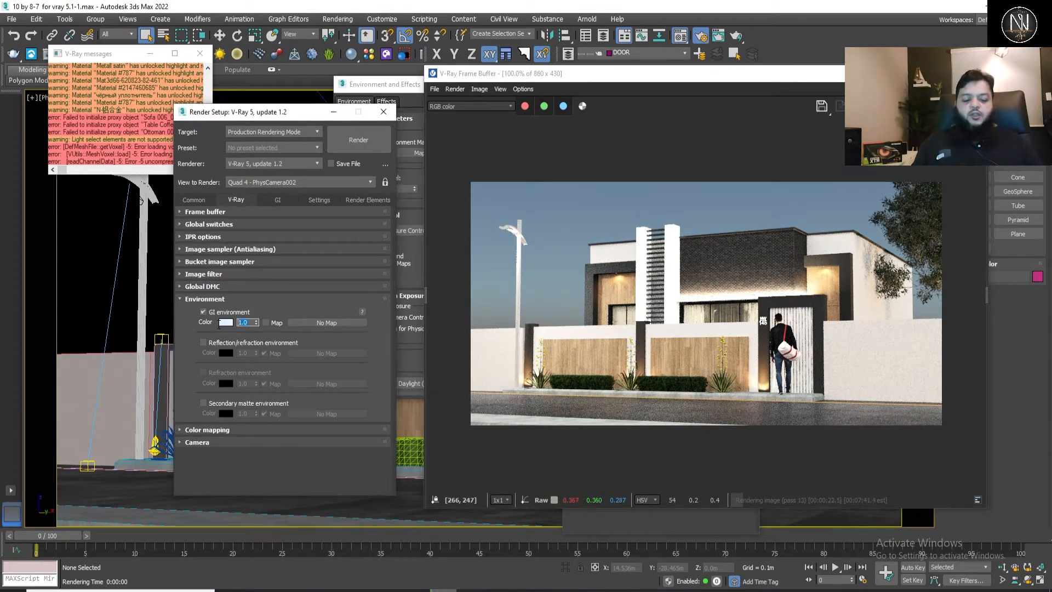
pyautogui.write('0.2')
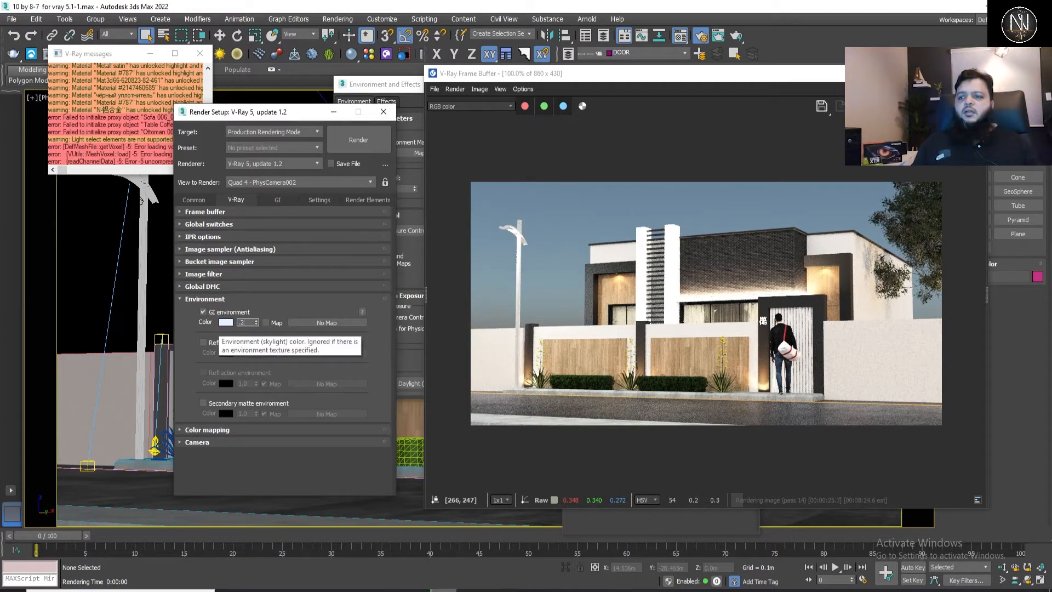
pyautogui.press('Return')
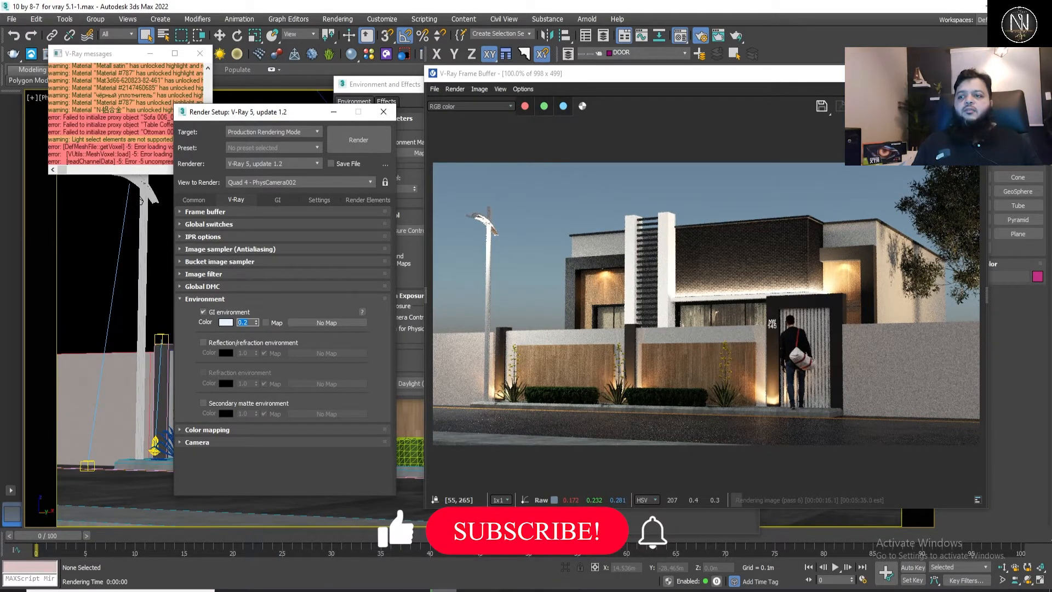
pyautogui.write('.5')
pyautogui.press('Return')
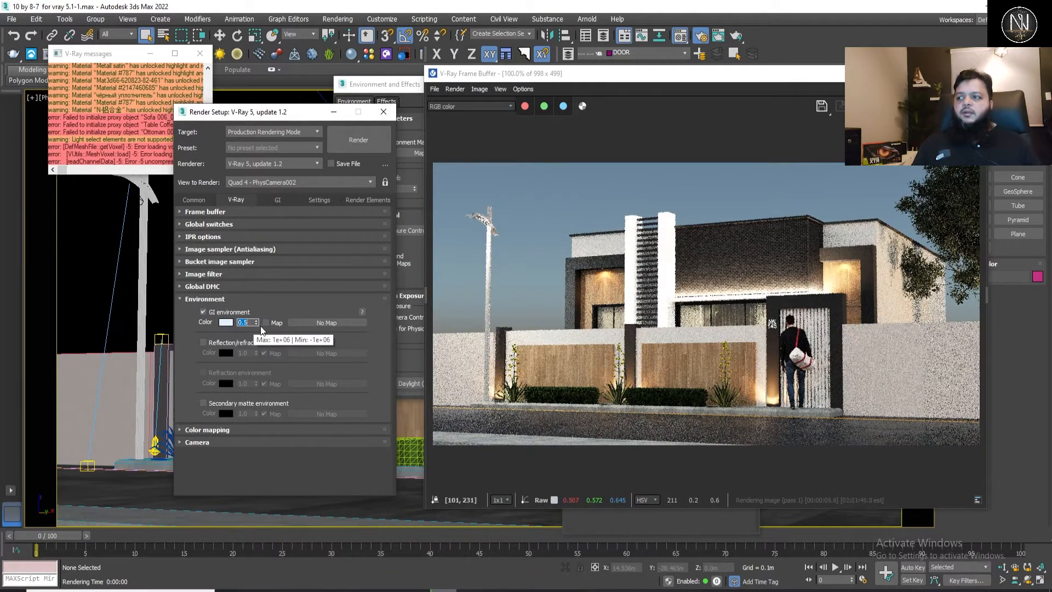
pyautogui.write('.0')
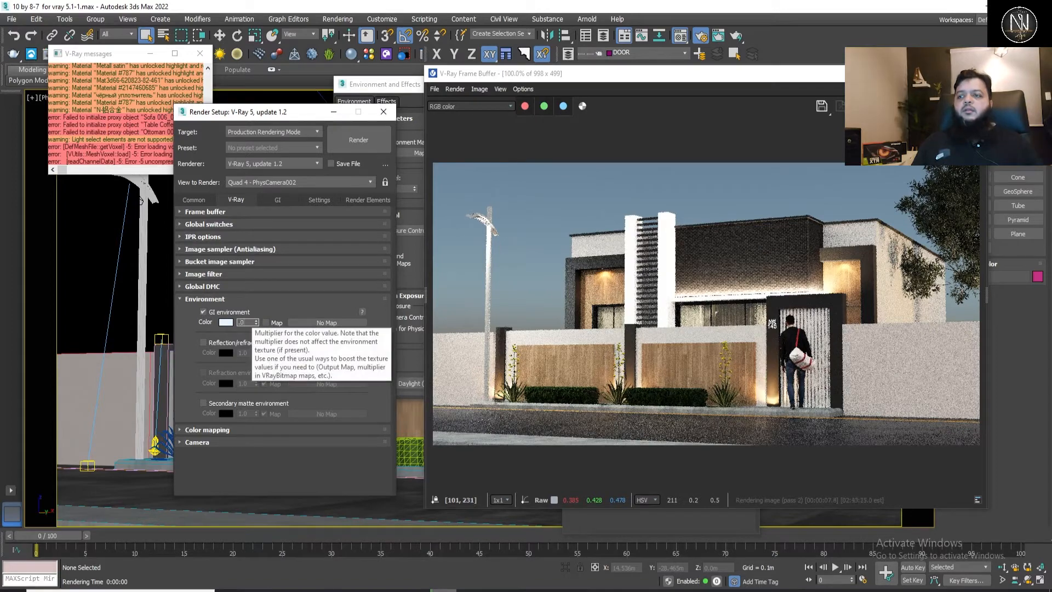
pyautogui.press('Return')
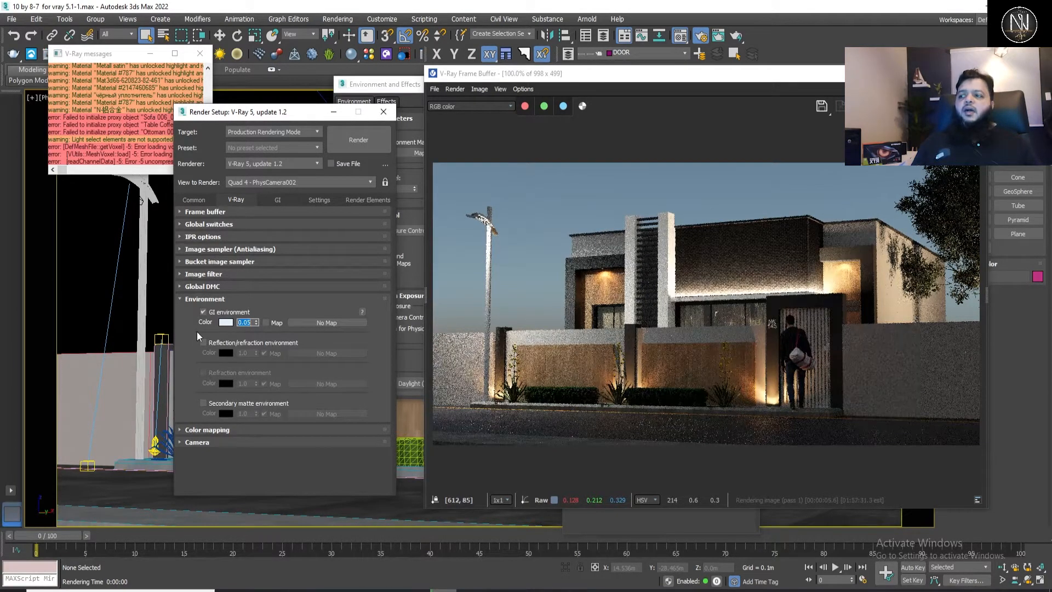
# Test GI environment multipliers of 1.0 and 0.5, and settle on 0.3
pyautogui.write('1')
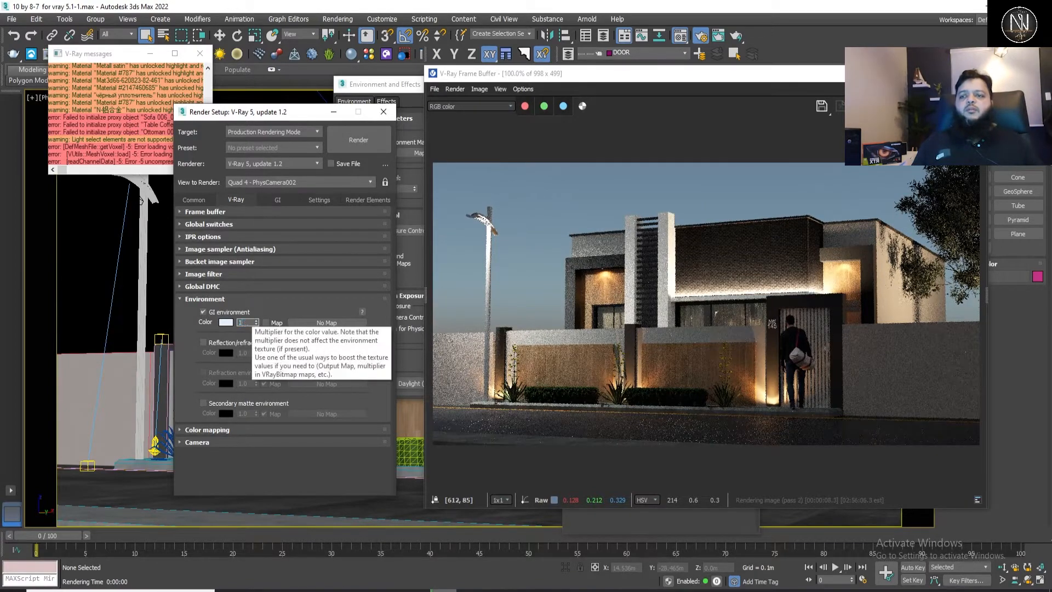
pyautogui.press('Return')
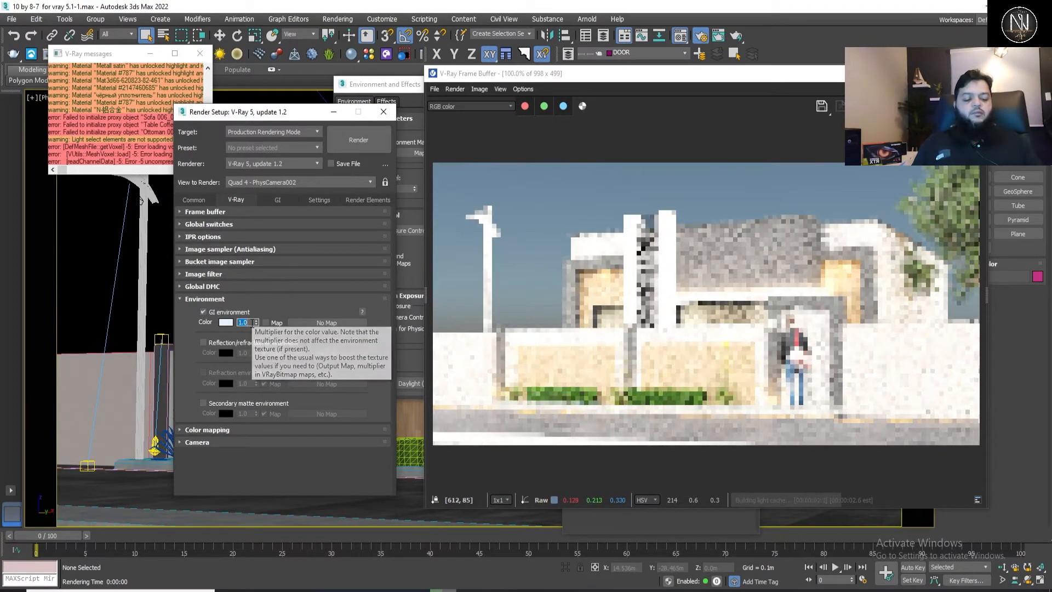
pyautogui.write('0.5')
pyautogui.press('Return')
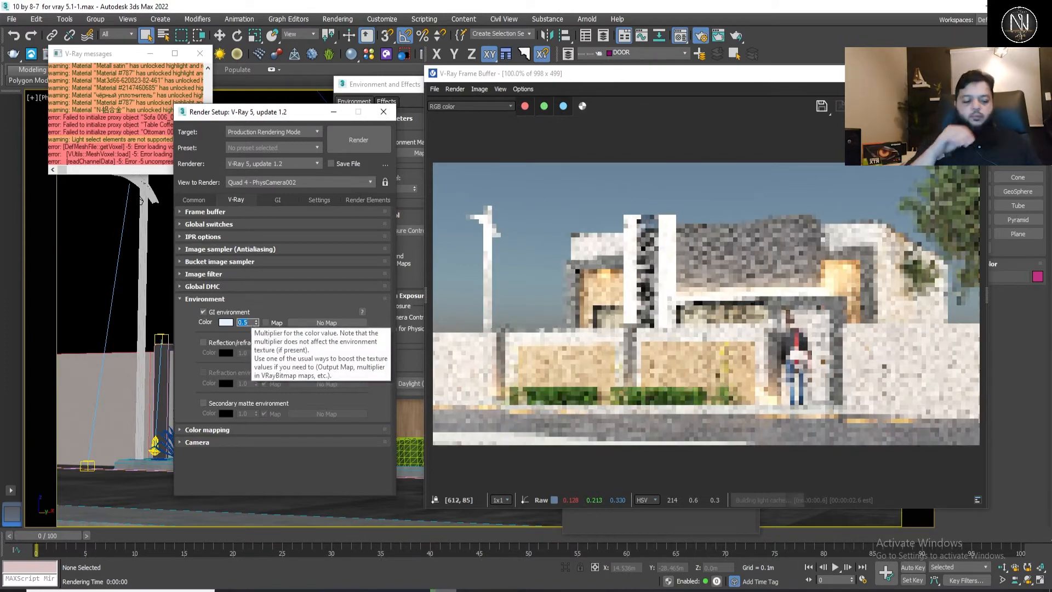
pyautogui.write('0.3')
pyautogui.press('Return')
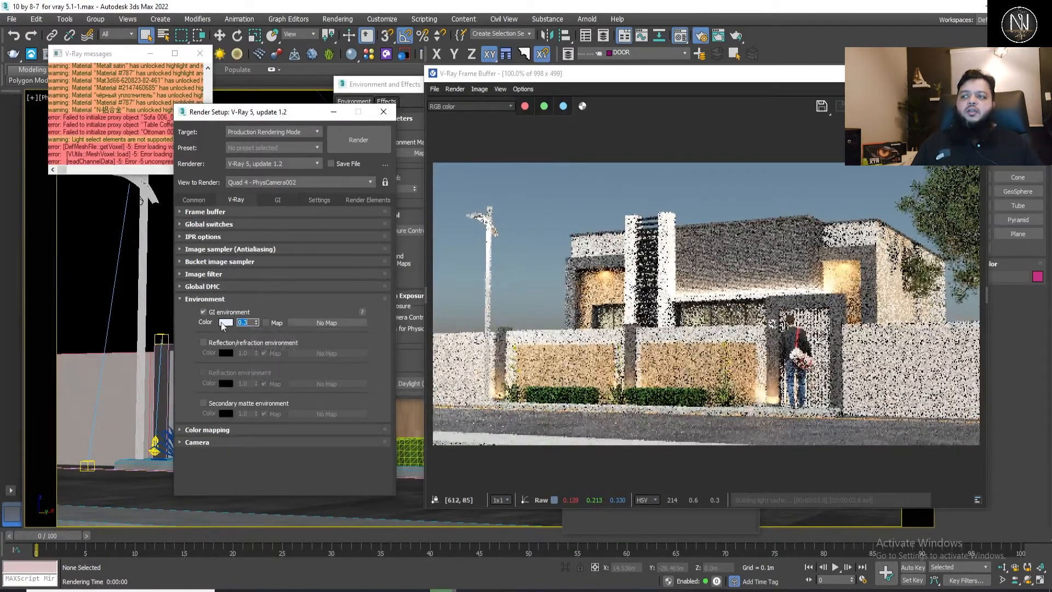
# Try a saturated blue, a strong red and a pale pink as the GI environment color
pyautogui.click(226, 322)
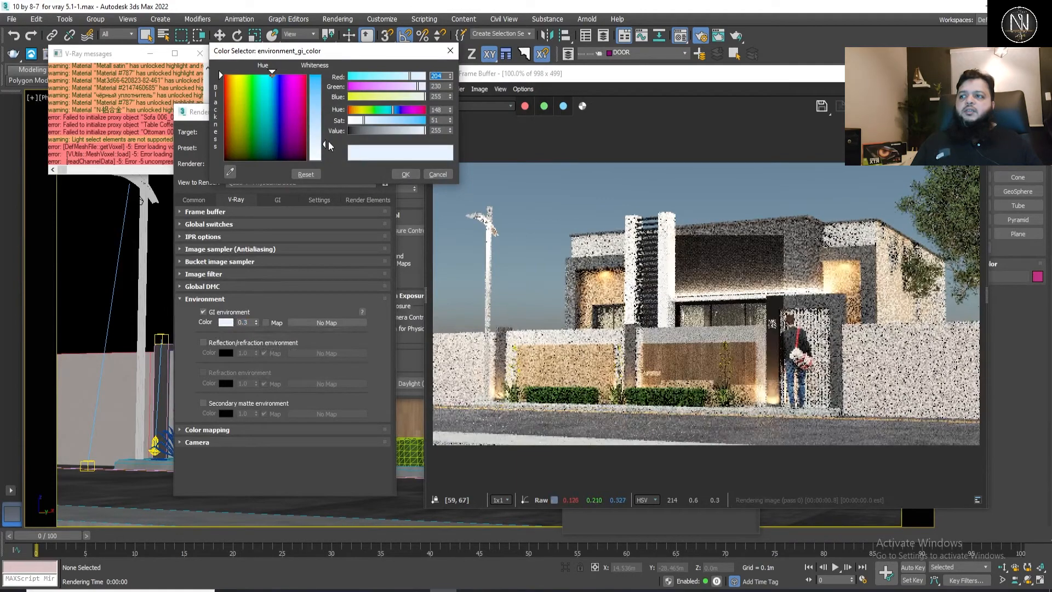
pyautogui.moveTo(324, 146); pyautogui.dragTo(327, 77)
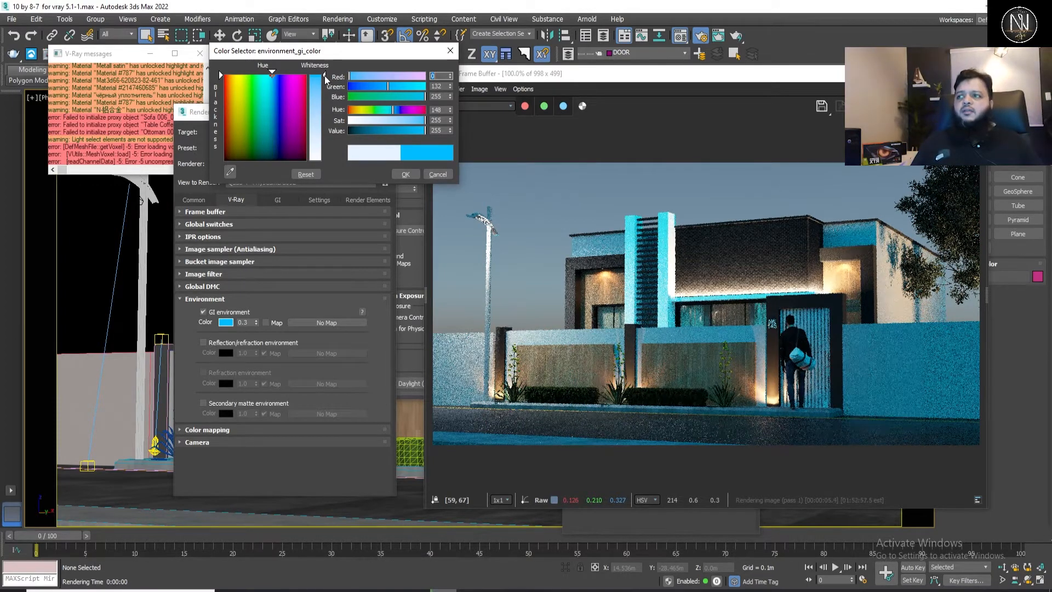
pyautogui.click(225, 77)
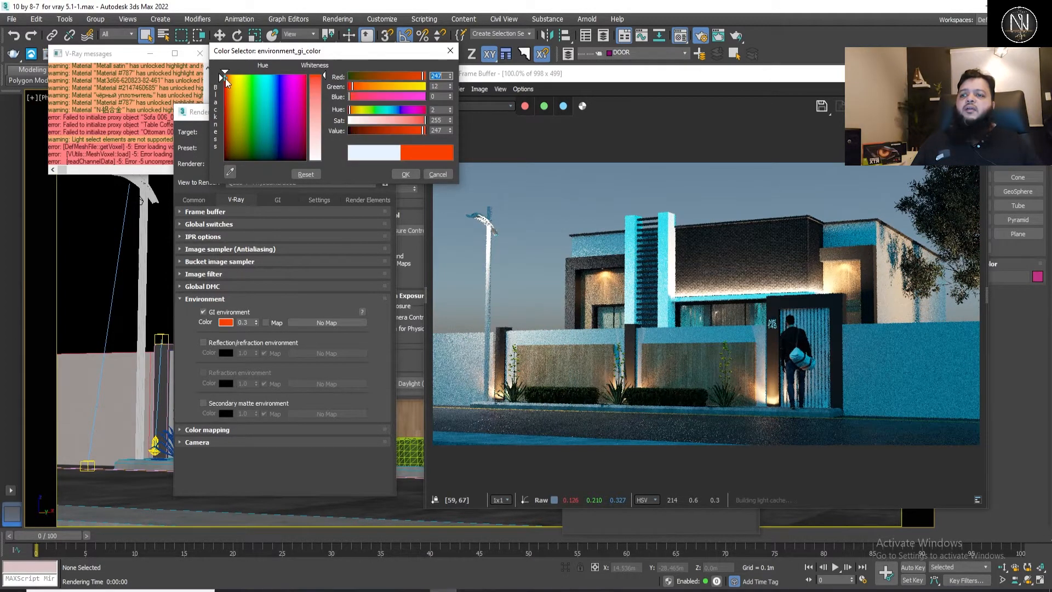
pyautogui.moveTo(226, 78)
pyautogui.mouseDown()
pyautogui.moveTo(263, 142)
pyautogui.moveTo(223, 73)
pyautogui.moveTo(221, 86)
pyautogui.mouseUp()
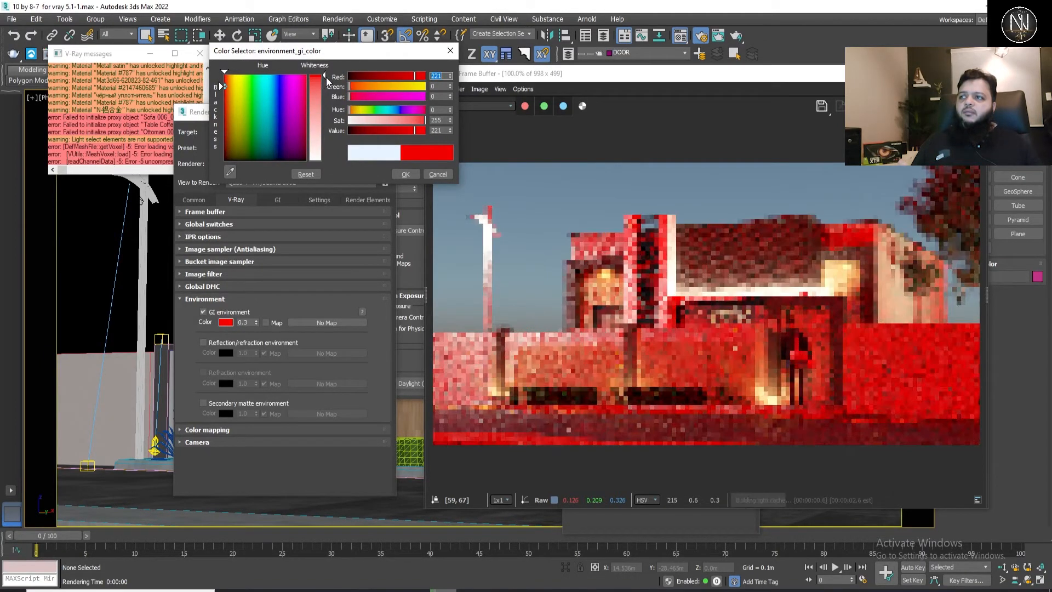
pyautogui.moveTo(326, 78); pyautogui.dragTo(313, 139)
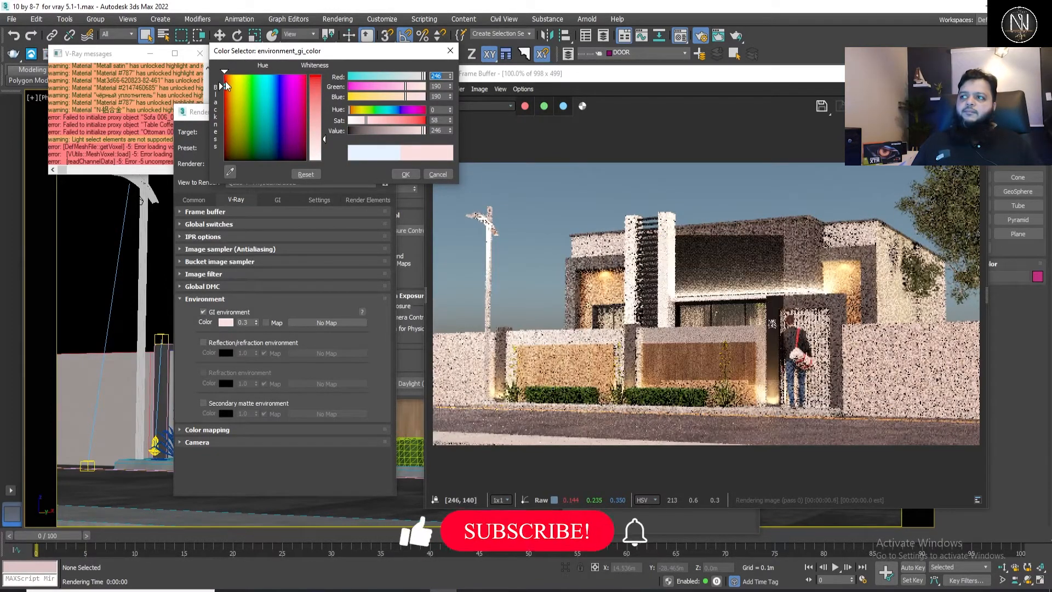
# Try pale pink, yellow and orange tints for the GI environment color, and discard the color changes
pyautogui.click(226, 78)
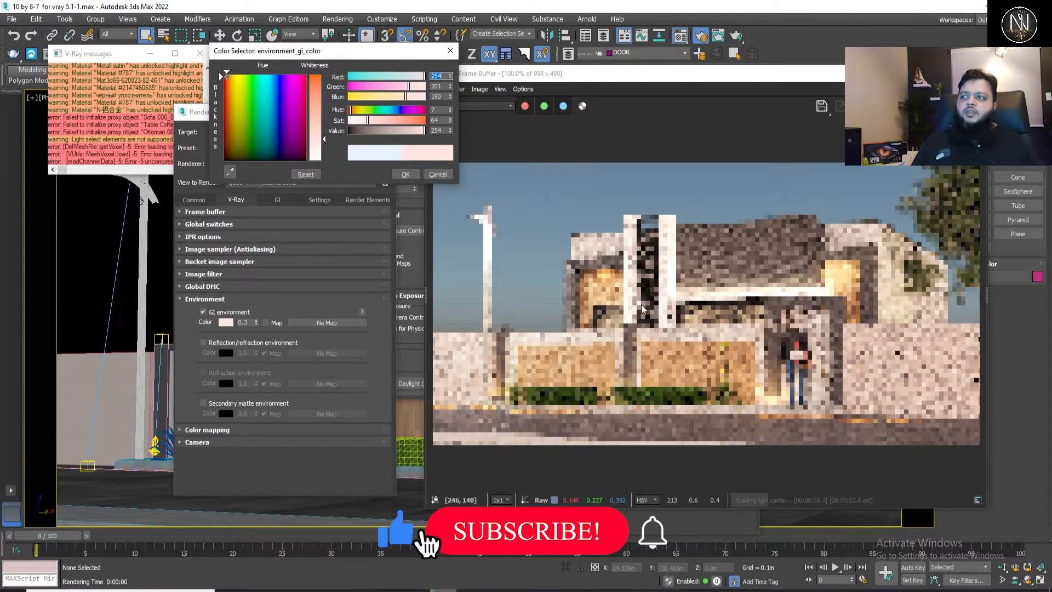
pyautogui.moveTo(229, 77)
pyautogui.mouseDown()
pyautogui.moveTo(231, 95)
pyautogui.moveTo(225, 82)
pyautogui.mouseUp()
pyautogui.moveTo(323, 136)
pyautogui.mouseDown()
pyautogui.moveTo(323, 111)
pyautogui.moveTo(323, 158)
pyautogui.moveTo(323, 75)
pyautogui.moveTo(323, 155)
pyautogui.mouseUp()
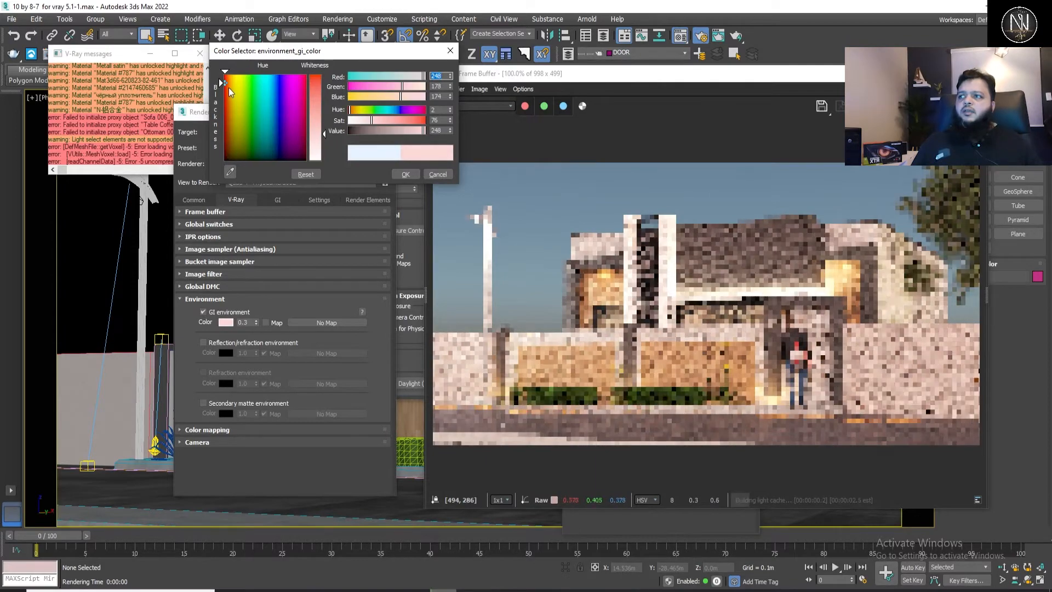
pyautogui.moveTo(228, 87); pyautogui.dragTo(233, 76)
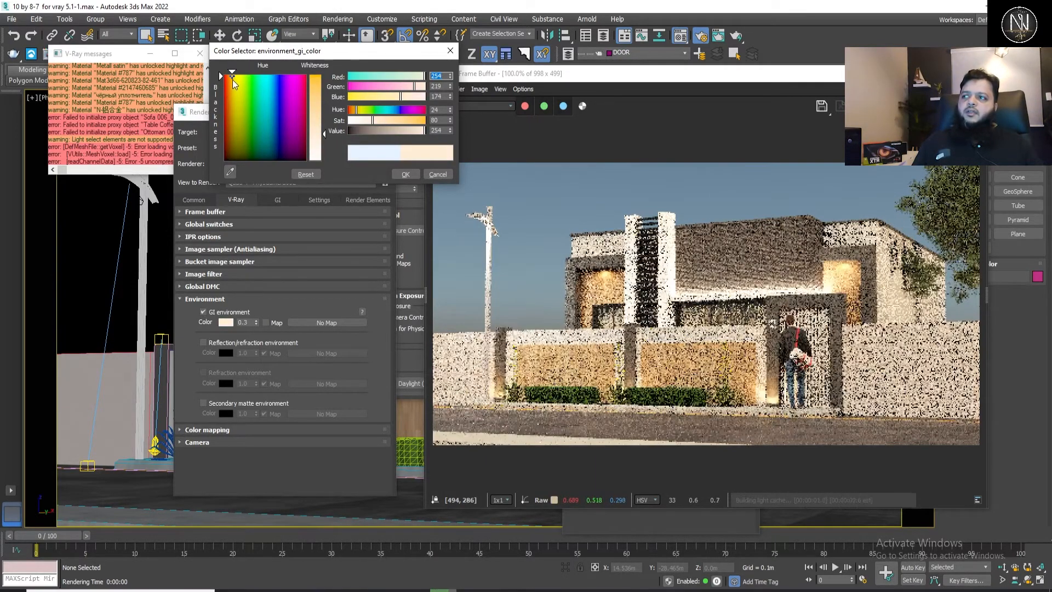
pyautogui.moveTo(233, 80); pyautogui.dragTo(239, 78)
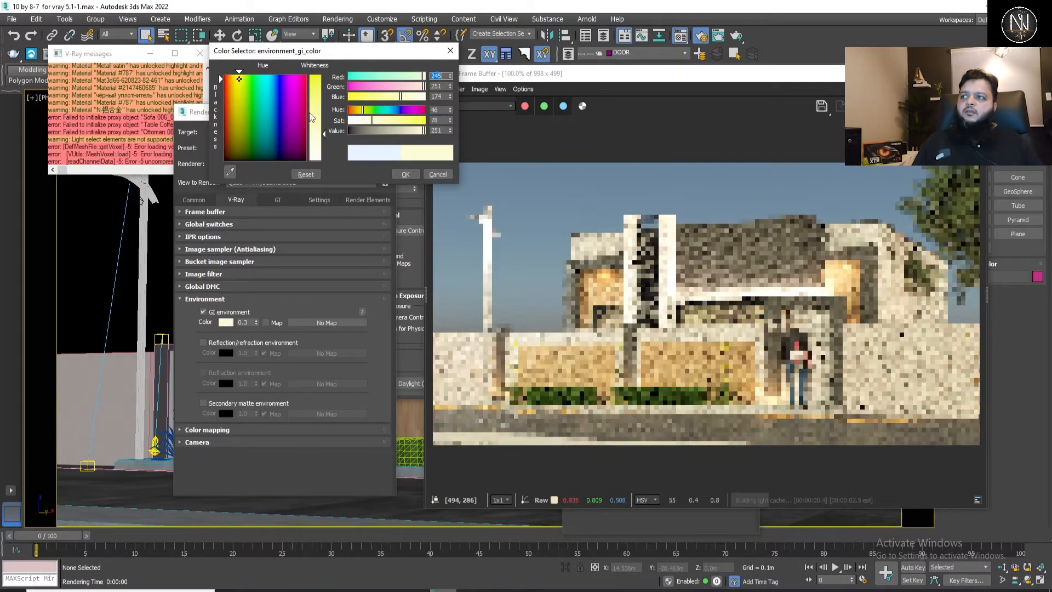
pyautogui.click(233, 78)
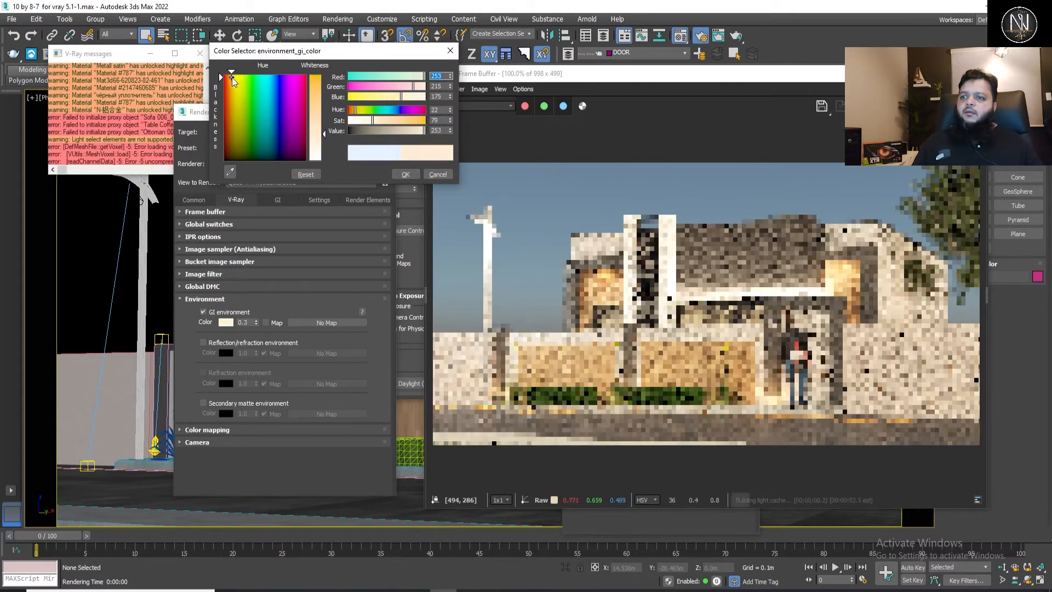
pyautogui.moveTo(323, 133); pyautogui.dragTo(323, 111)
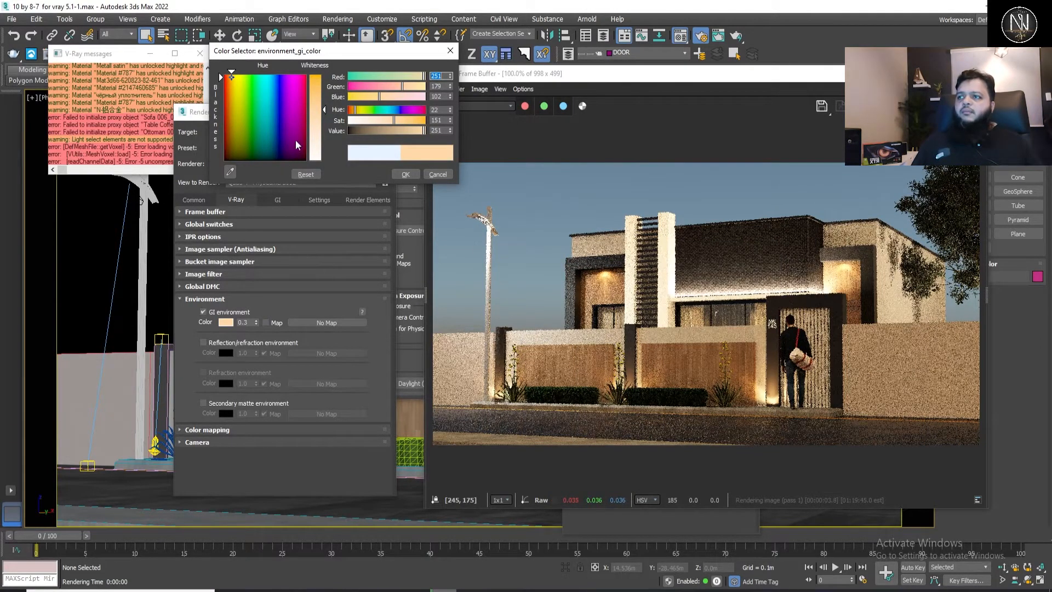
pyautogui.moveTo(315, 110)
pyautogui.mouseDown()
pyautogui.moveTo(316, 161)
pyautogui.moveTo(316, 145)
pyautogui.mouseUp()
pyautogui.click(437, 174)
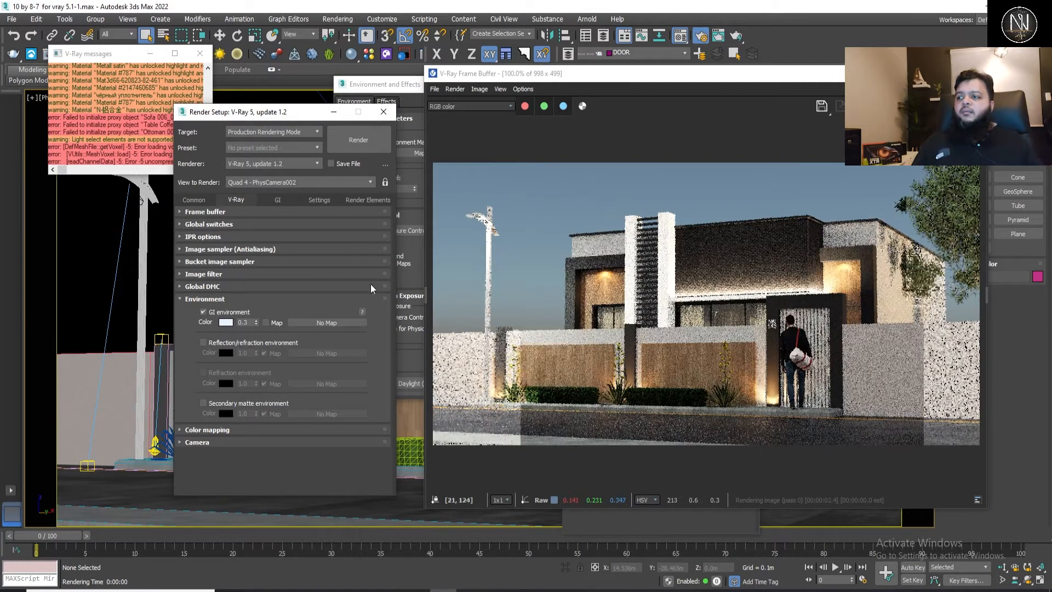
# Enable the map option for the GI environment override, and view the map types available for its empty slot
pyautogui.moveTo(248, 322); pyautogui.dragTo(208, 322)
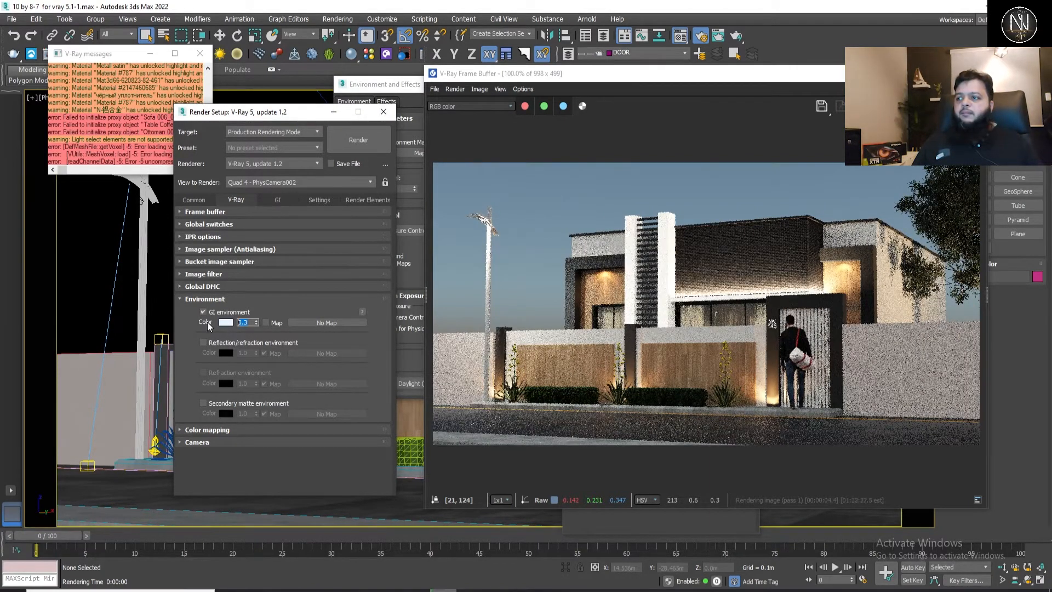
pyautogui.click(267, 322)
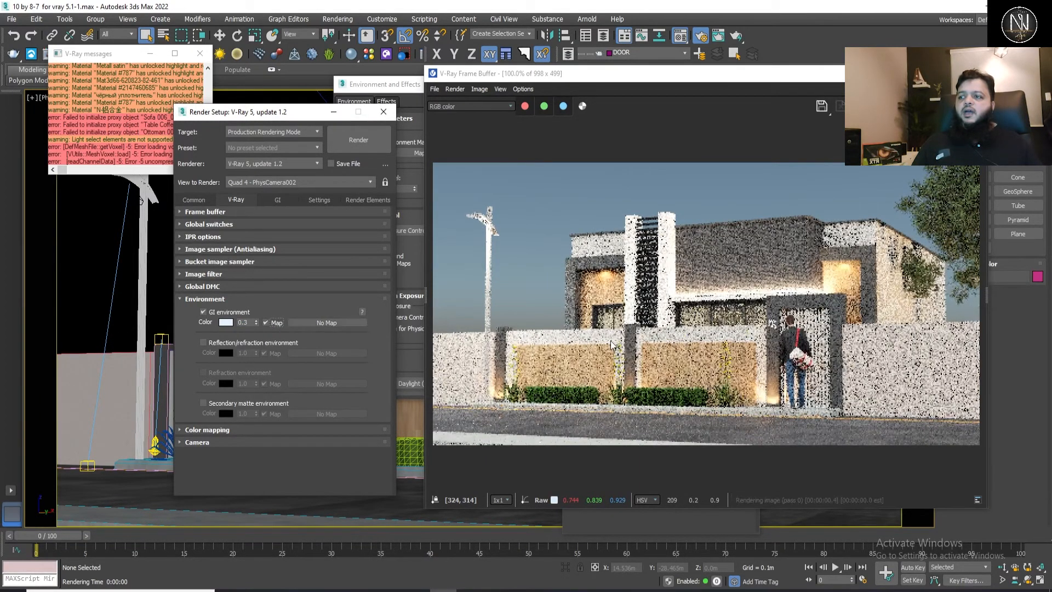
pyautogui.click(338, 322)
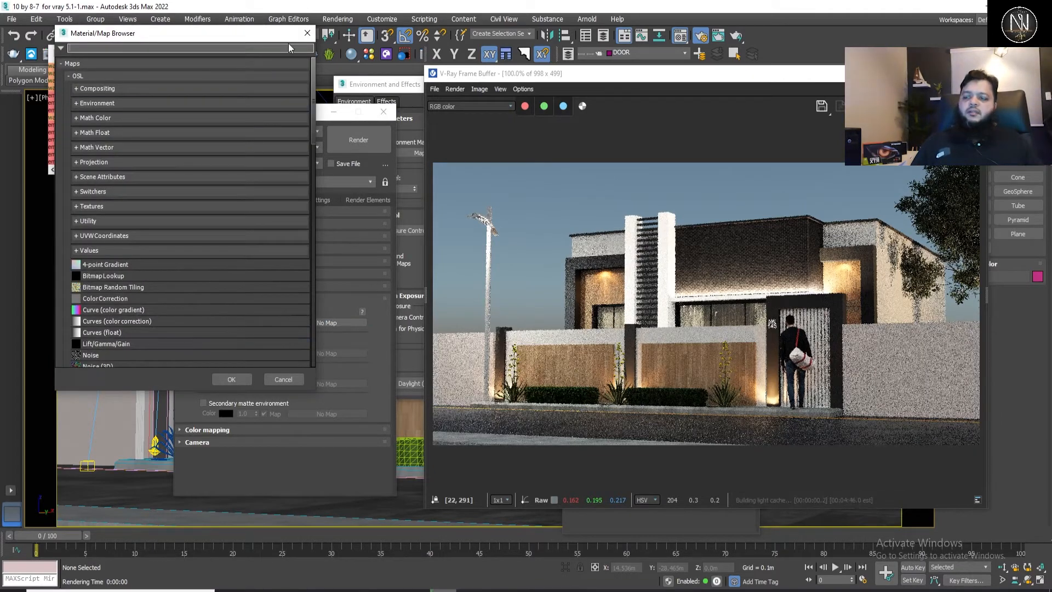
pyautogui.click(307, 35)
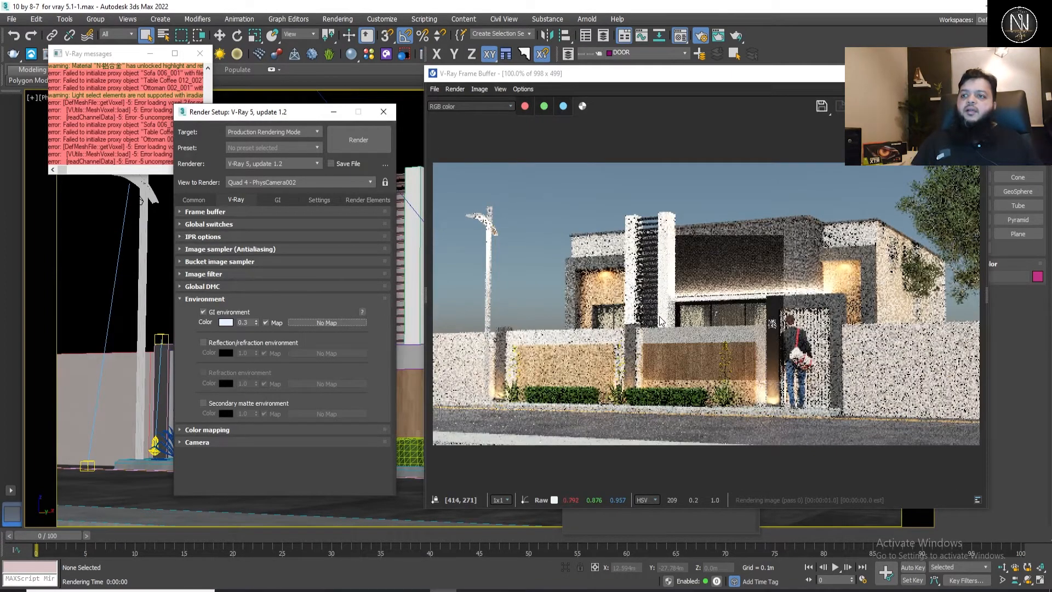
# Inspect the environment map assigned in the Environment and Effects settings
pyautogui.press('8')
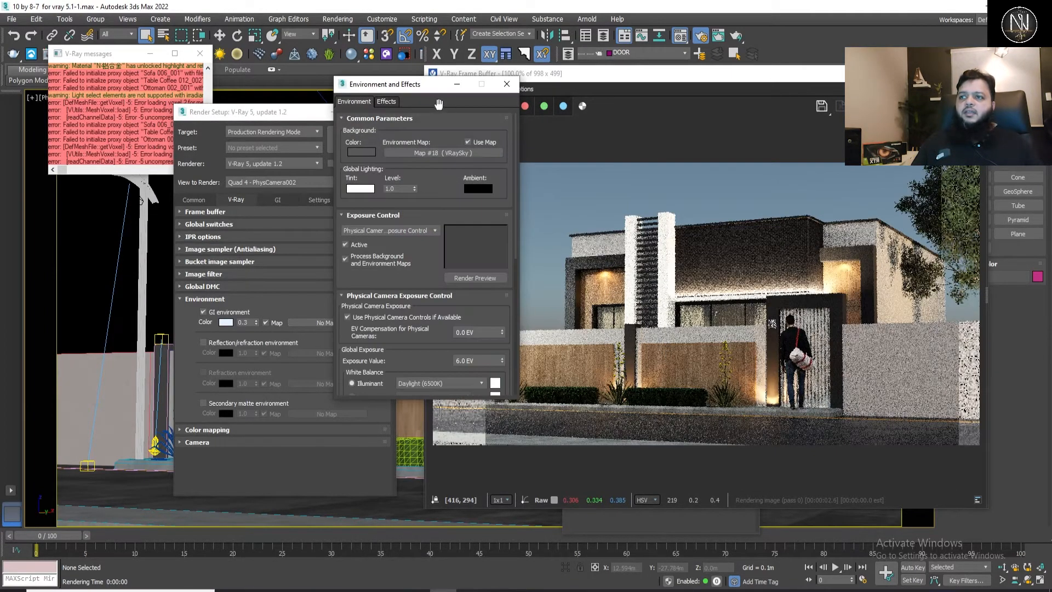
pyautogui.moveTo(420, 81); pyautogui.dragTo(798, 173)
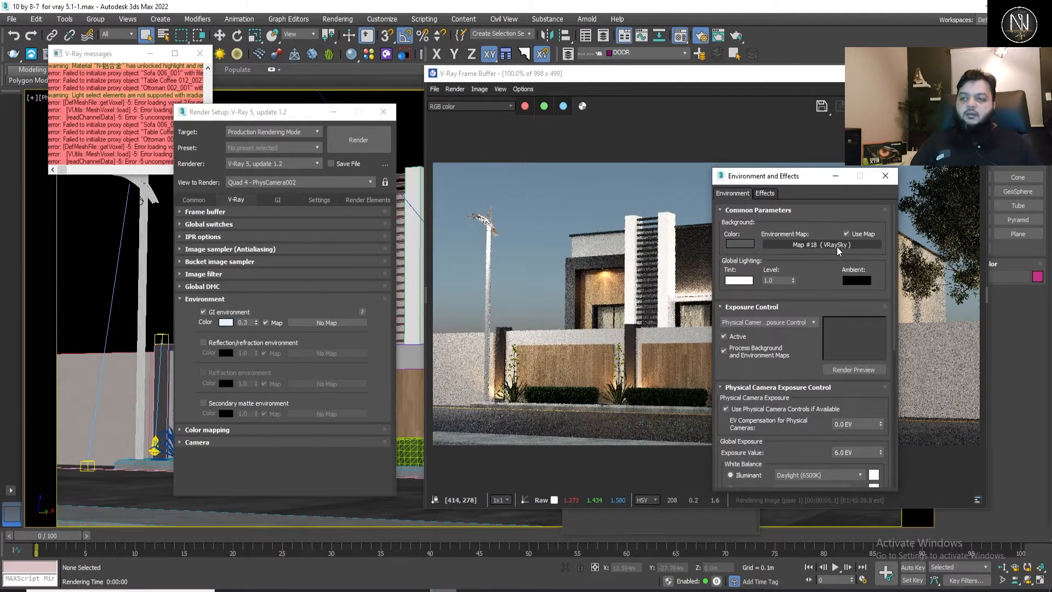
pyautogui.click(668, 79)
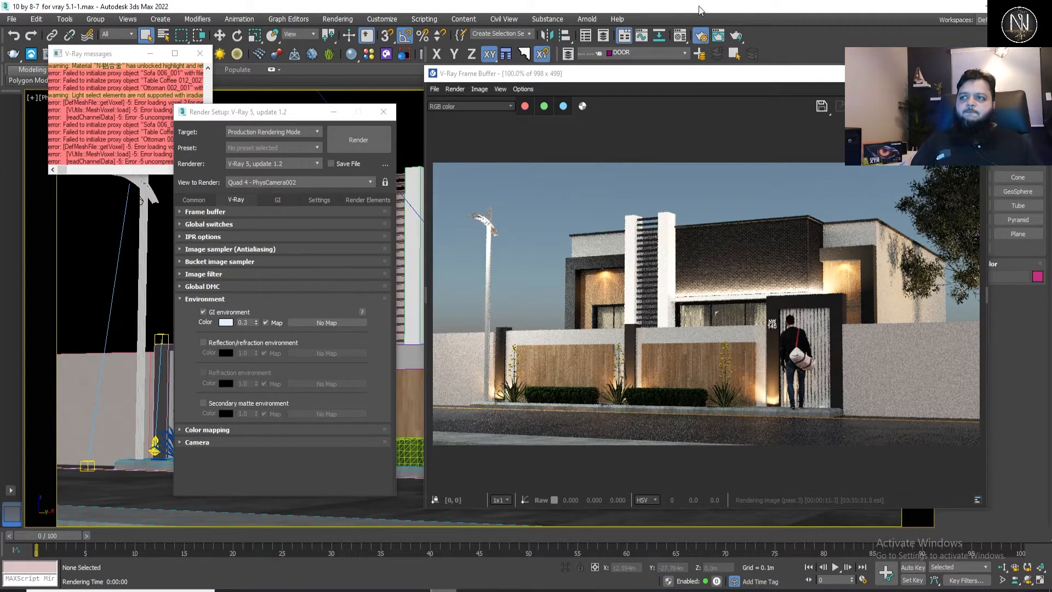
pyautogui.press('m')
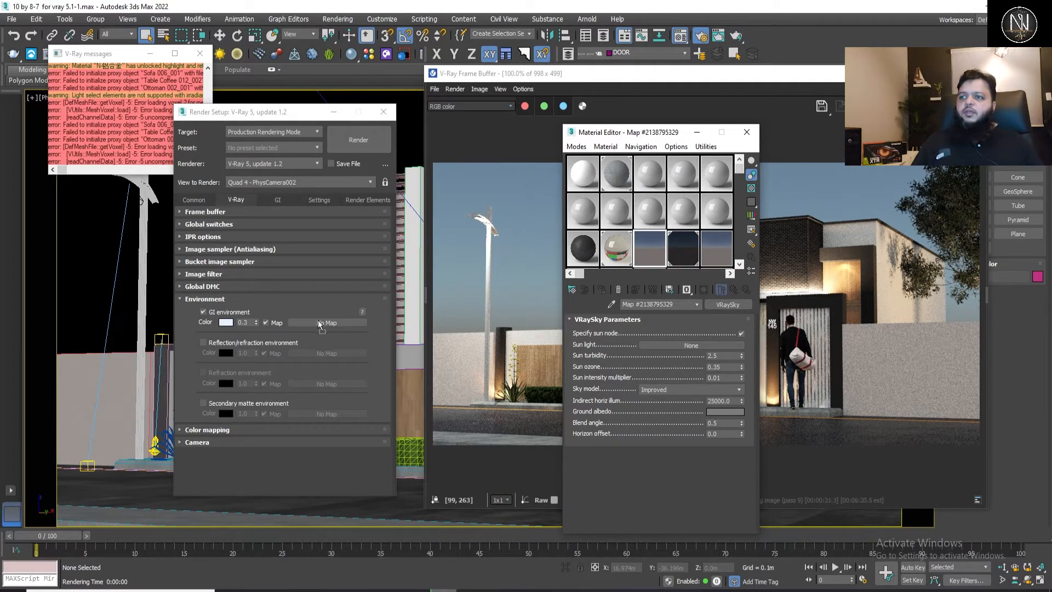
pyautogui.moveTo(317, 321); pyautogui.dragTo(317, 322)
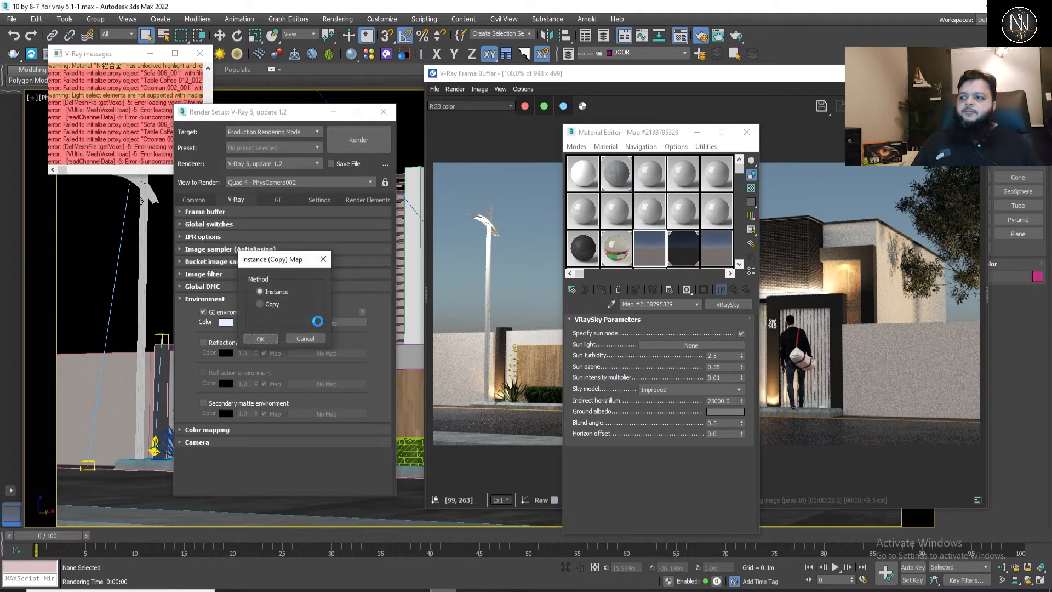
pyautogui.click(268, 341)
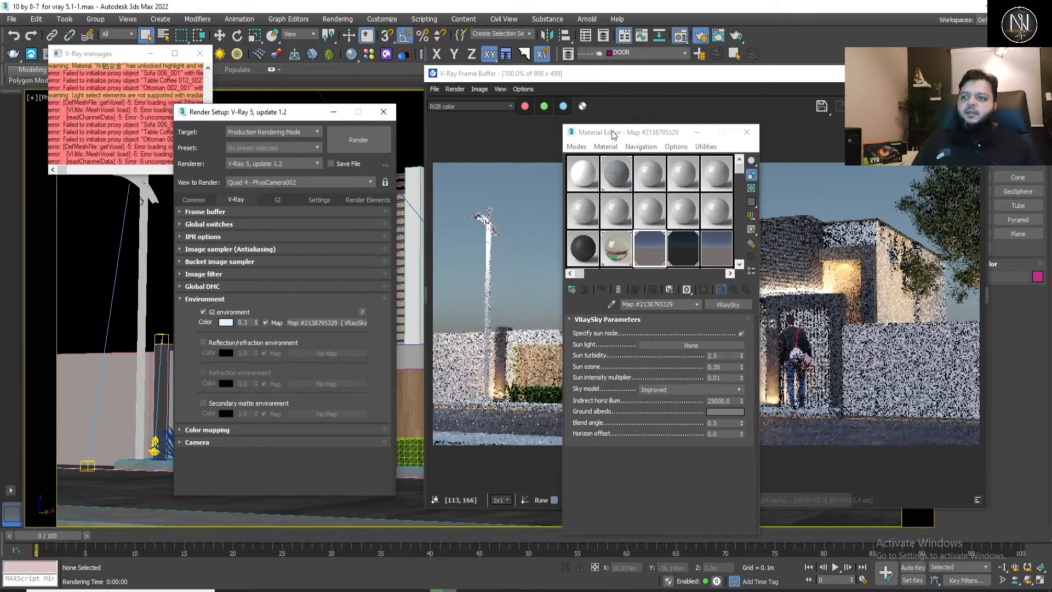
pyautogui.moveTo(613, 135); pyautogui.dragTo(77, 246)
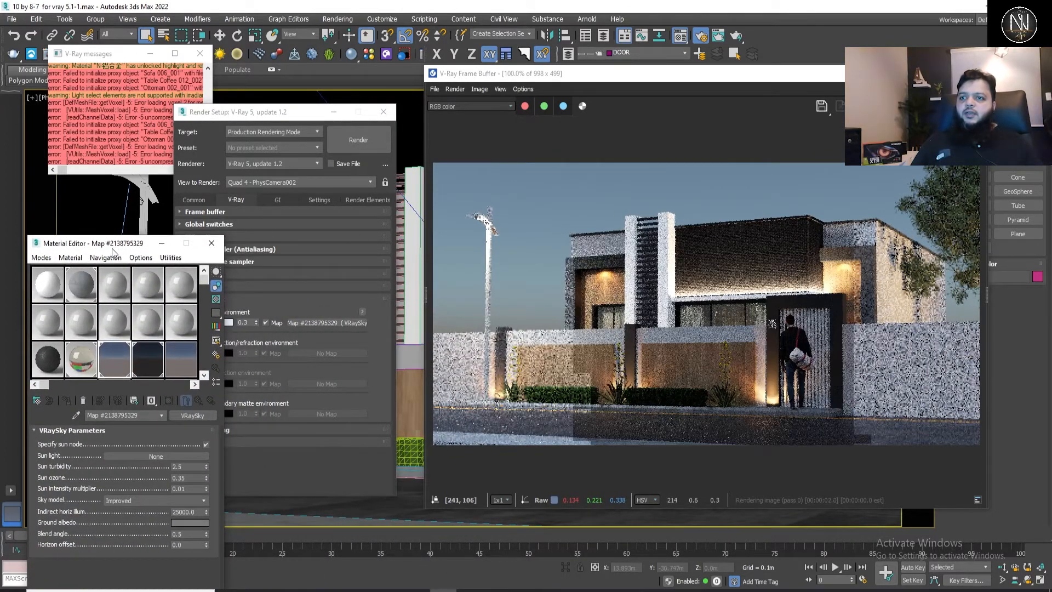
pyautogui.moveTo(113, 247); pyautogui.dragTo(844, 243)
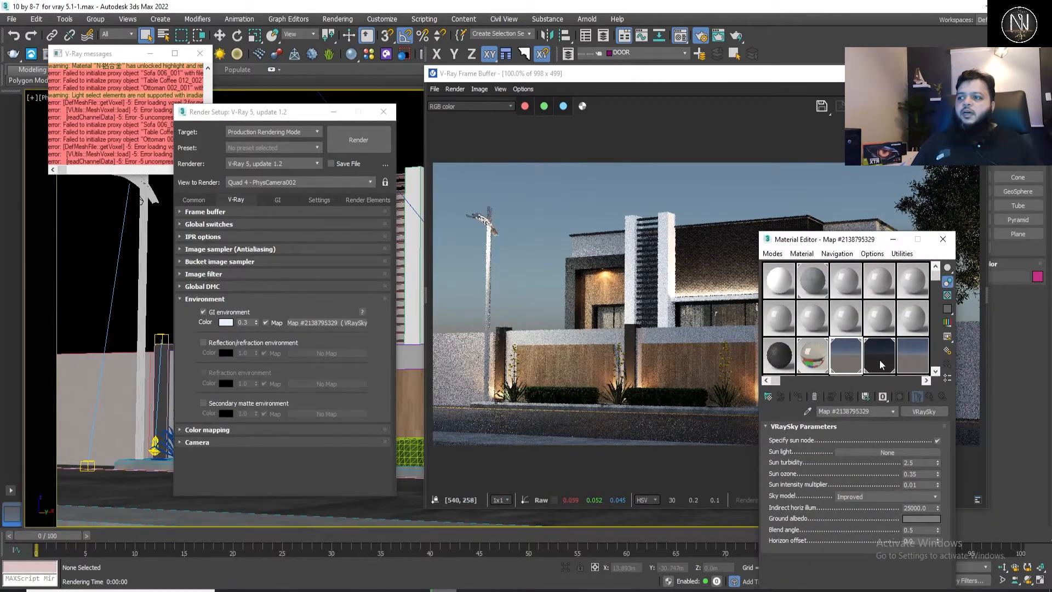
pyautogui.moveTo(298, 324); pyautogui.dragTo(324, 354)
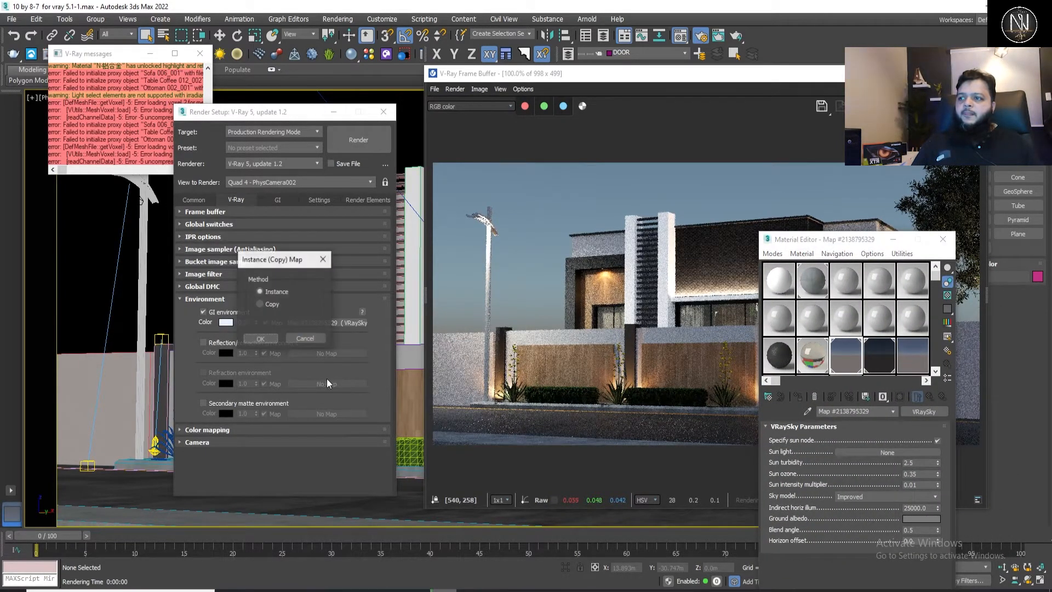
pyautogui.click(260, 346)
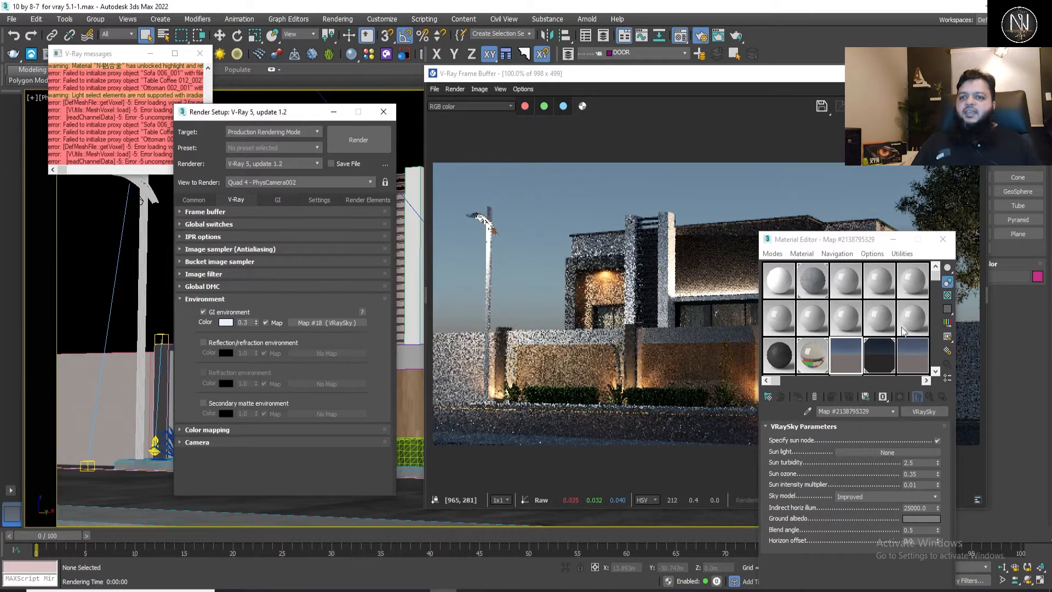
pyautogui.click(840, 240)
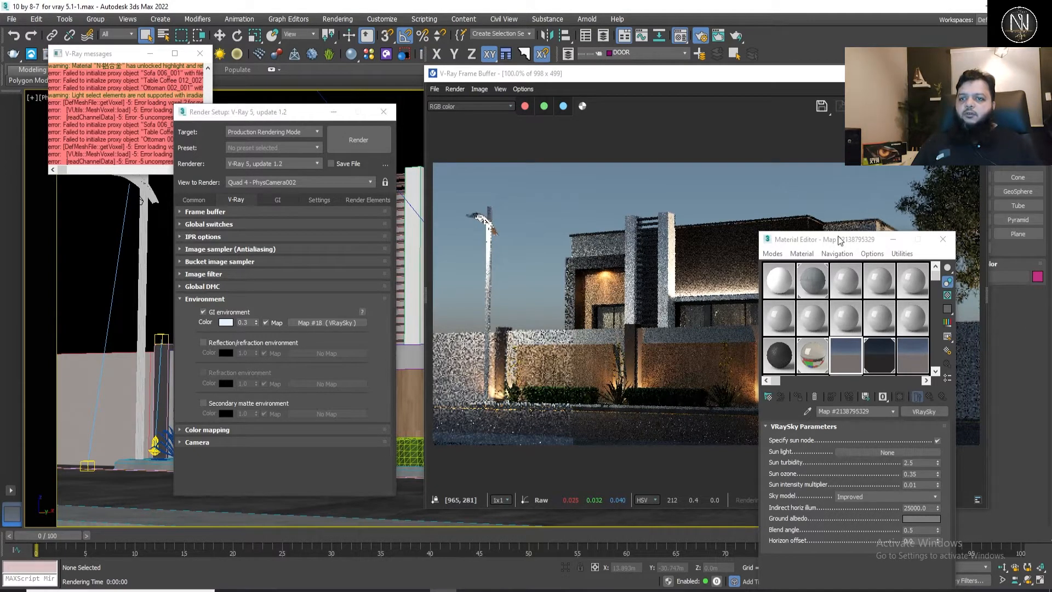
pyautogui.moveTo(840, 240); pyautogui.dragTo(816, 204)
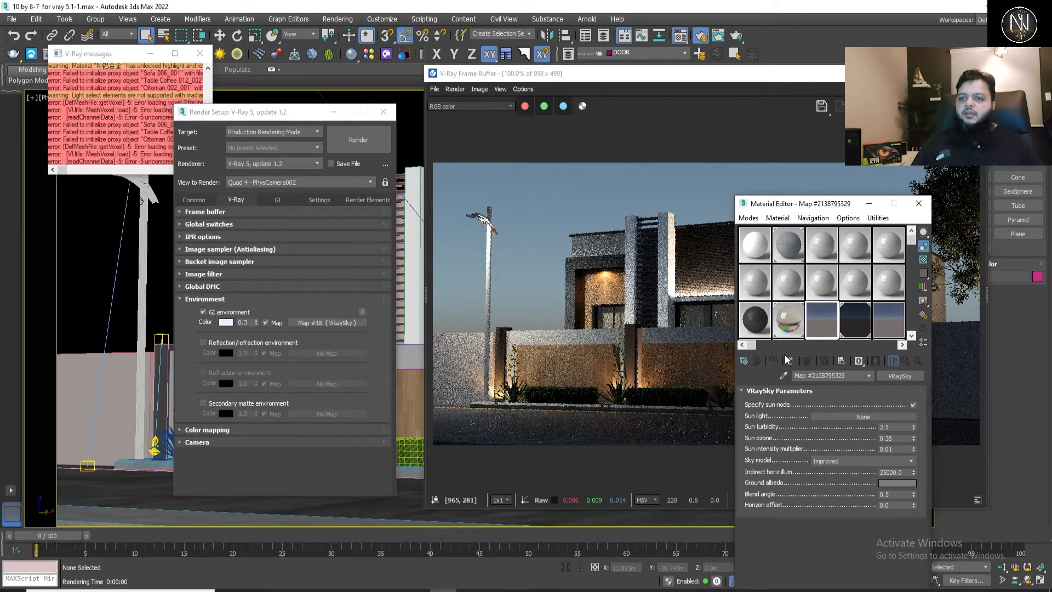
pyautogui.moveTo(327, 321); pyautogui.dragTo(327, 321)
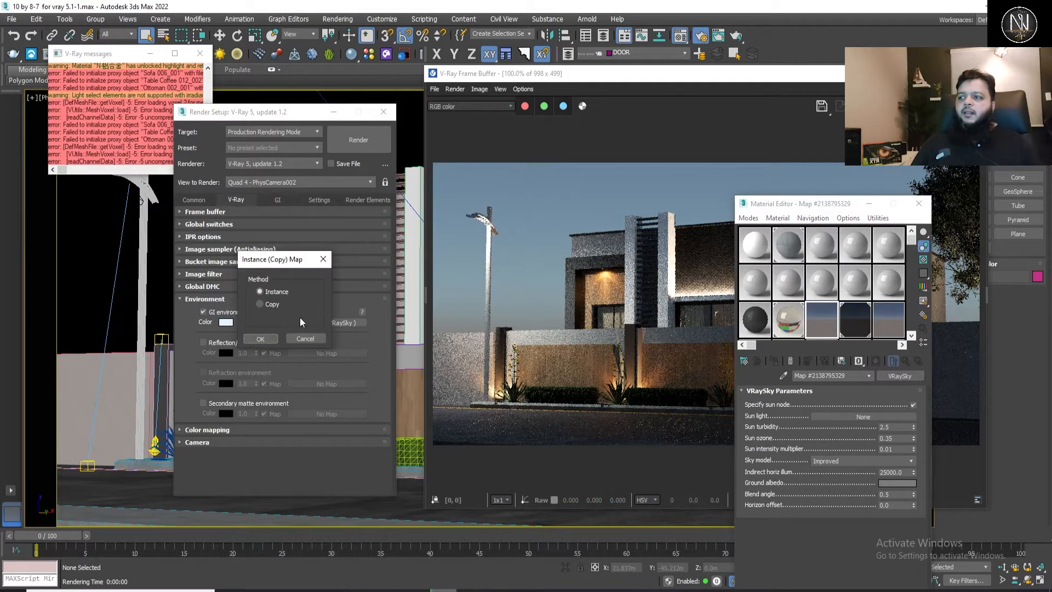
pyautogui.click(260, 339)
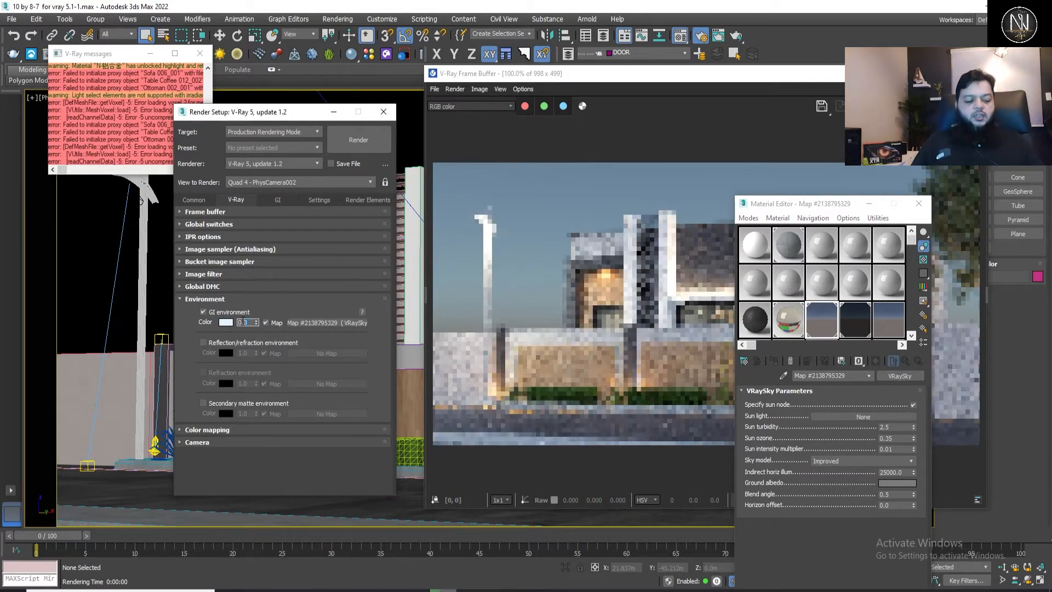
# Raise the GI environment multiplier through 0.1, 1.0 and 5.0 to 10.0, and compare the render with its map disabled and re-enabled
pyautogui.moveTo(250, 322); pyautogui.dragTo(222, 321)
pyautogui.write('1')
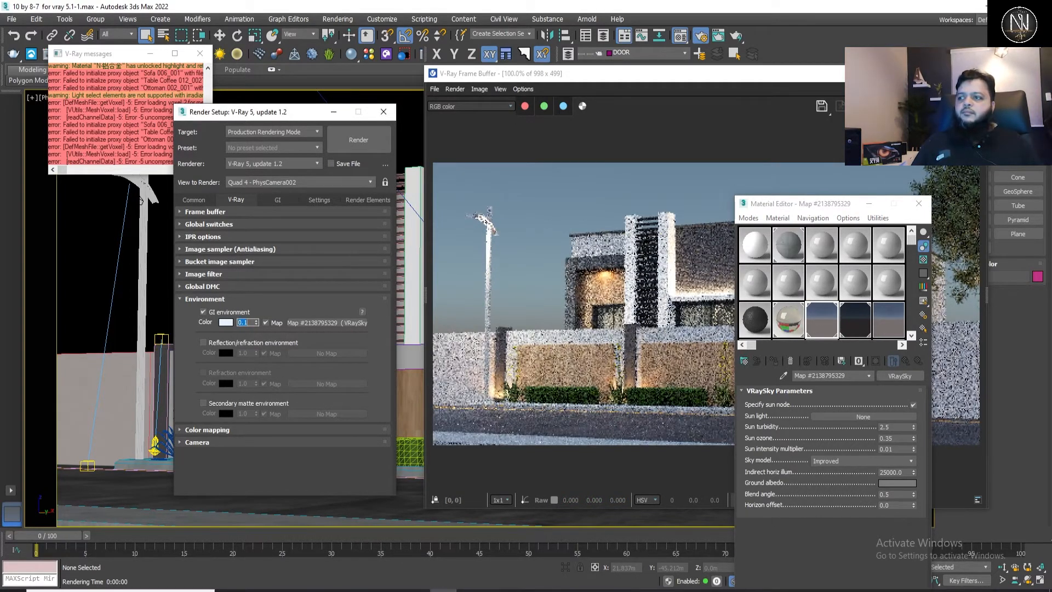
pyautogui.press('Return')
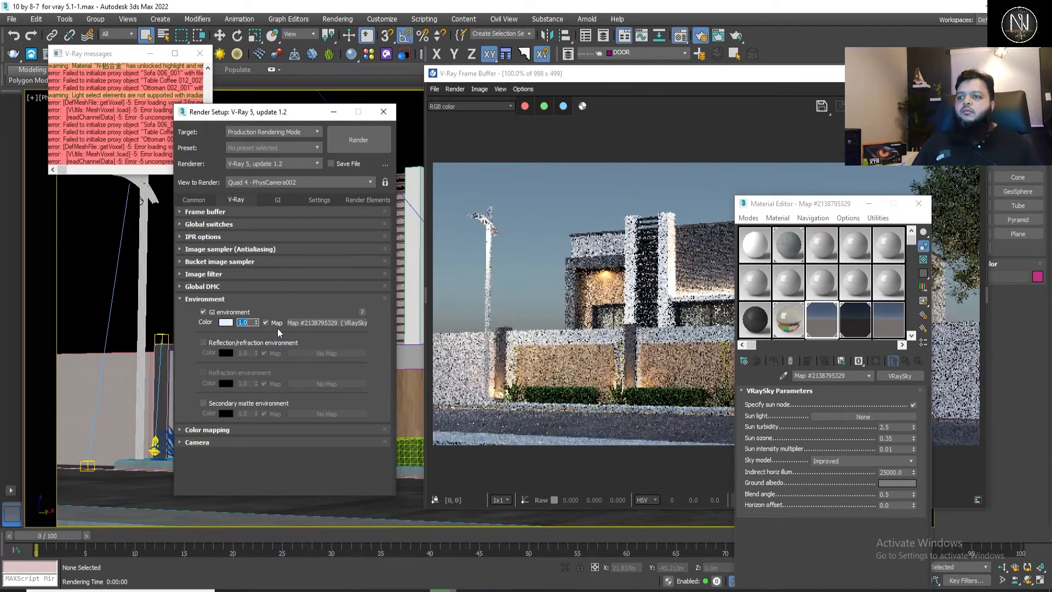
pyautogui.write('5')
pyautogui.press('Return')
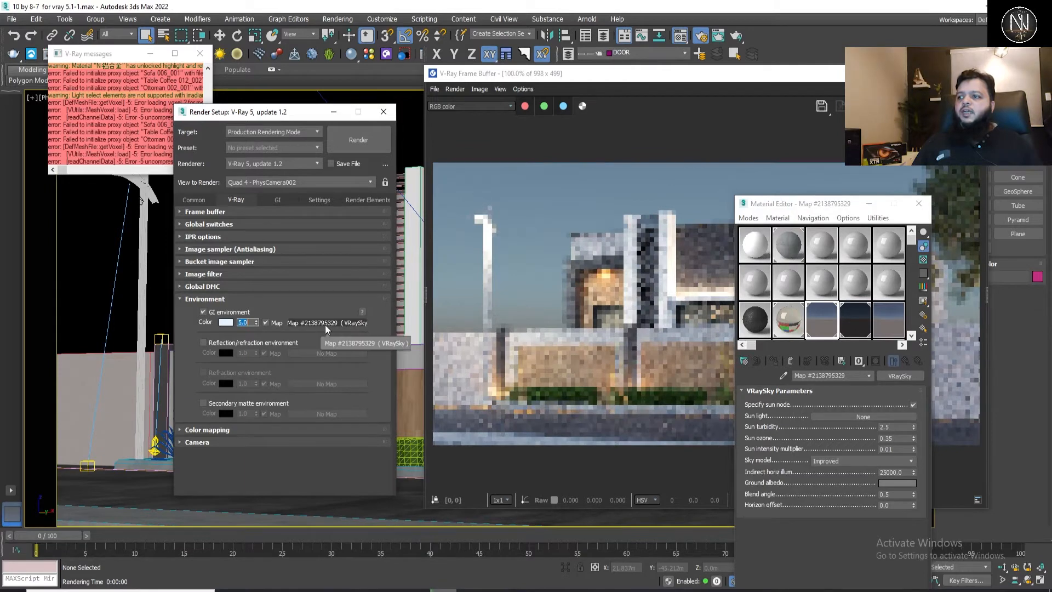
pyautogui.write('10')
pyautogui.press('Return')
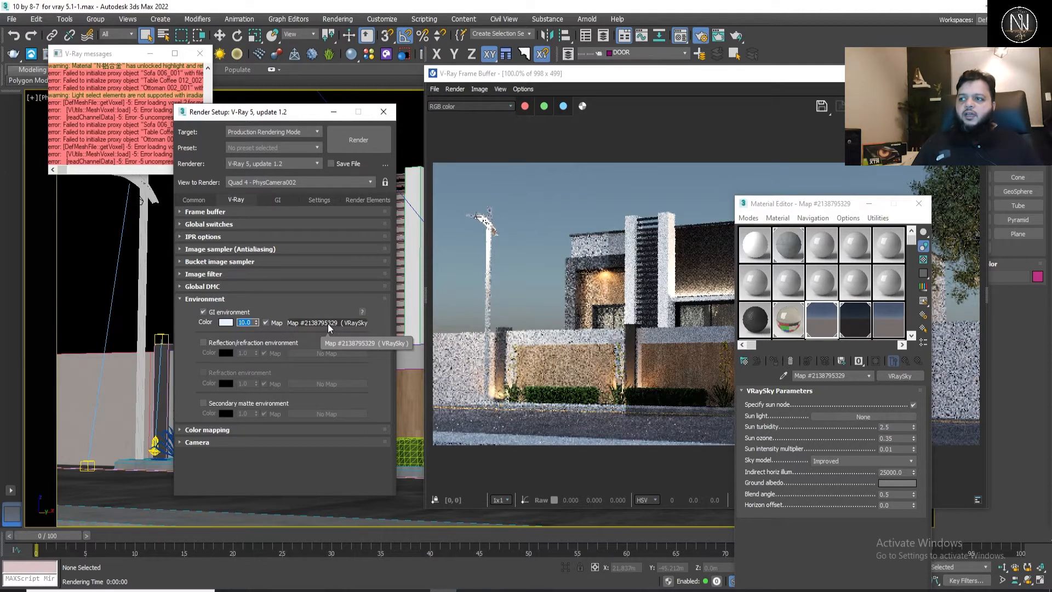
pyautogui.click(266, 323)
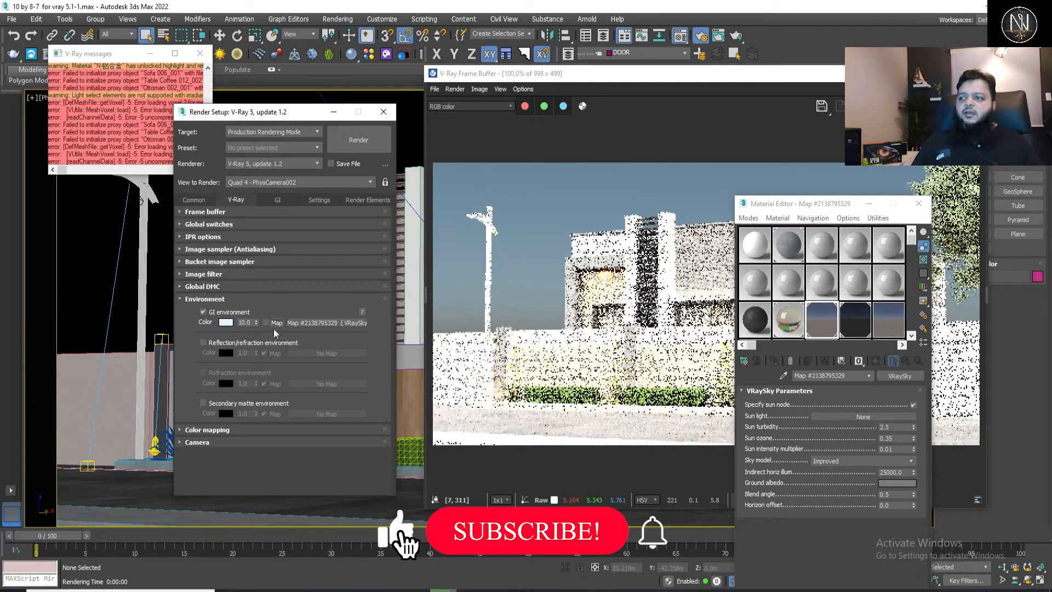
pyautogui.click(265, 323)
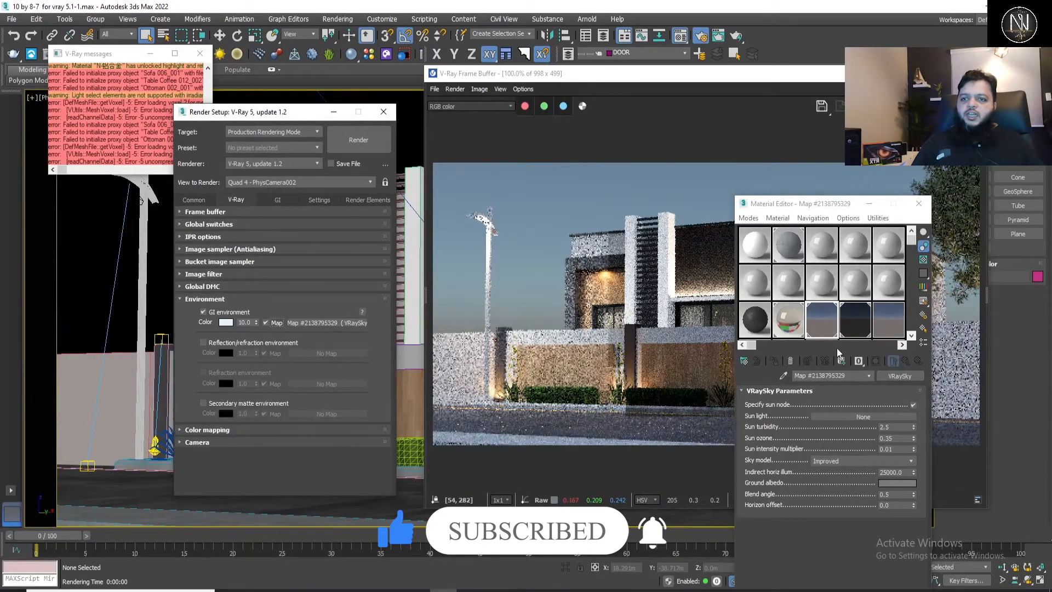
# Try a sun intensity multiplier of 0.05 on the VRaySky map, and set it back to 0.01
pyautogui.click(897, 449)
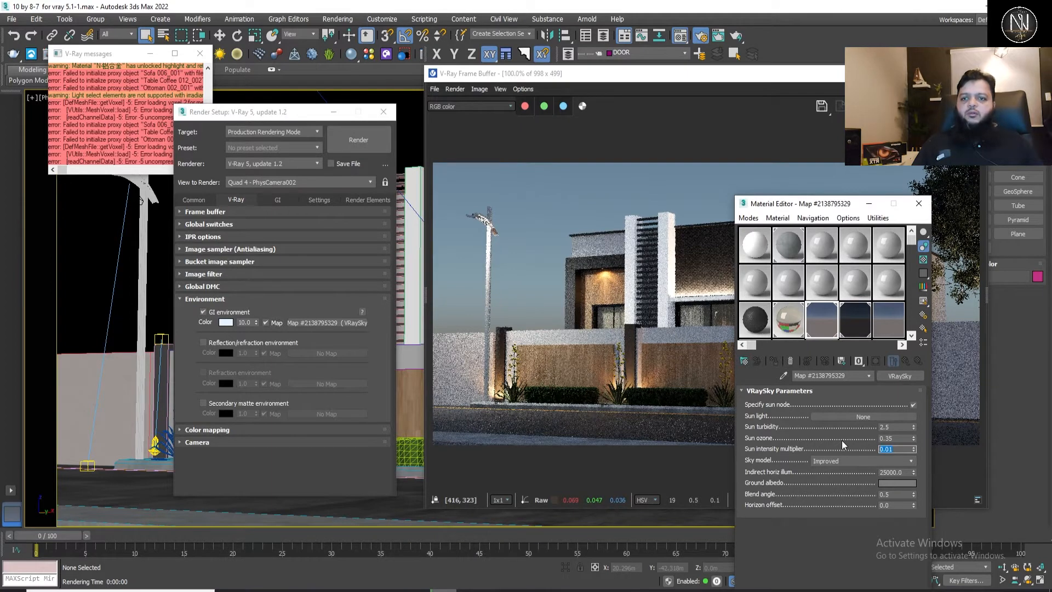
pyautogui.press('Return')
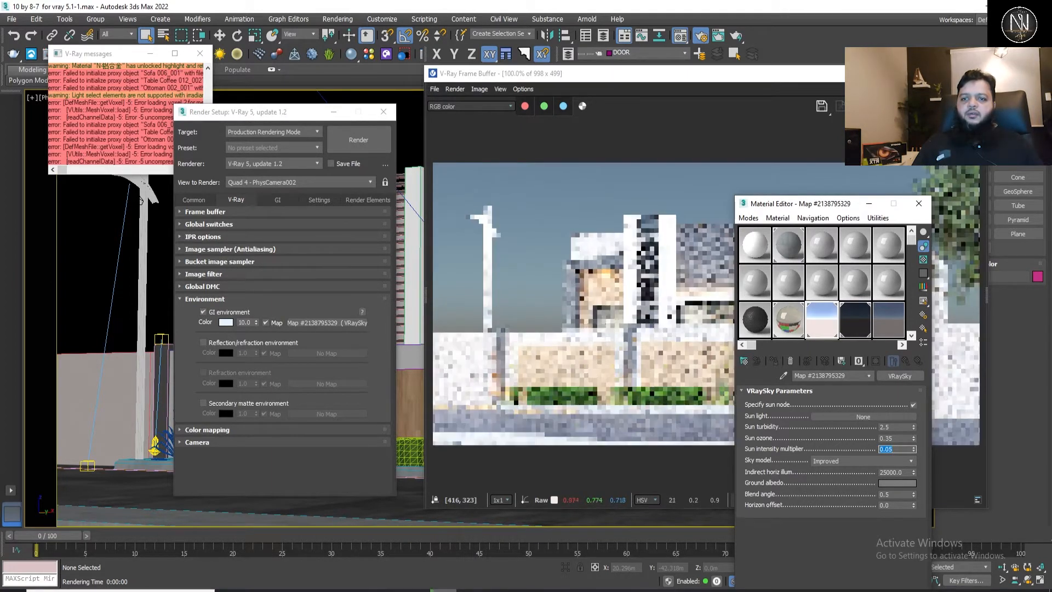
pyautogui.press('BackSpace')
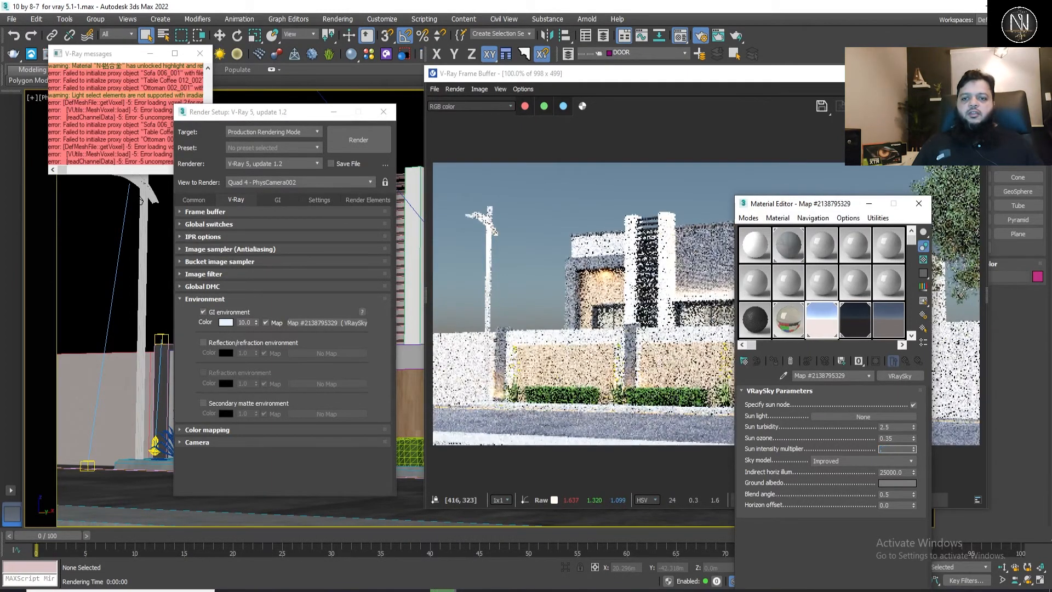
pyautogui.write('.05')
pyautogui.press('Return')
pyautogui.write('.01')
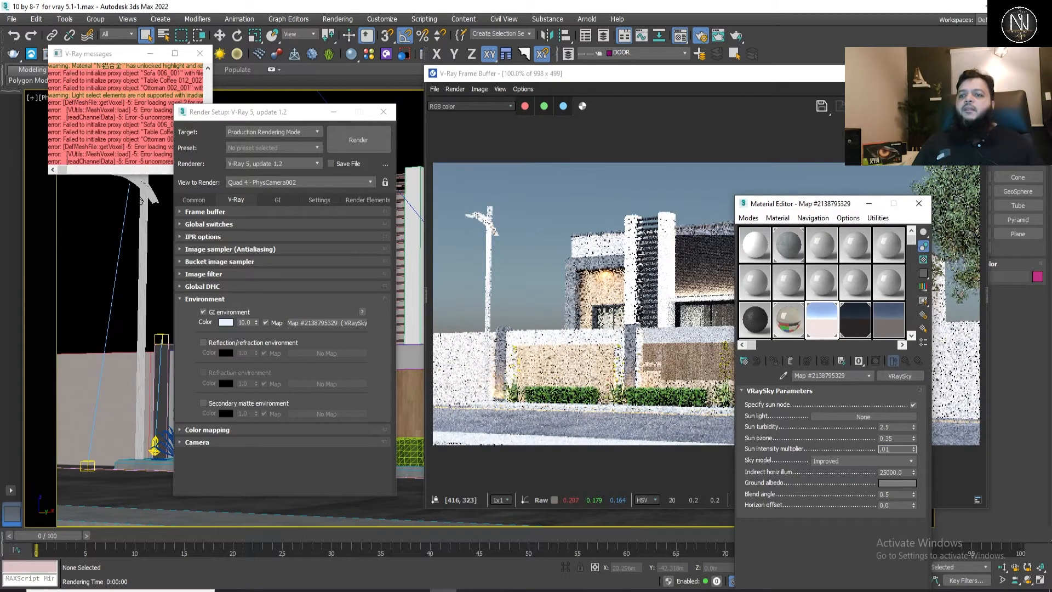
pyautogui.press('Return')
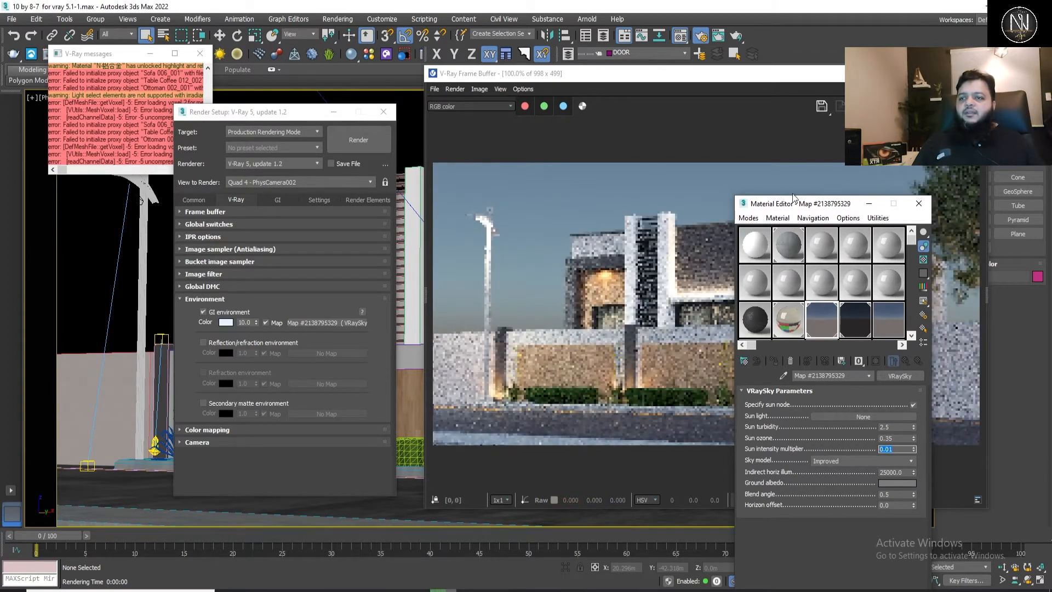
# Replace the VRaySky in the GI environment map slot with a new VRayBitmap map
pyautogui.moveTo(791, 208); pyautogui.dragTo(645, 188)
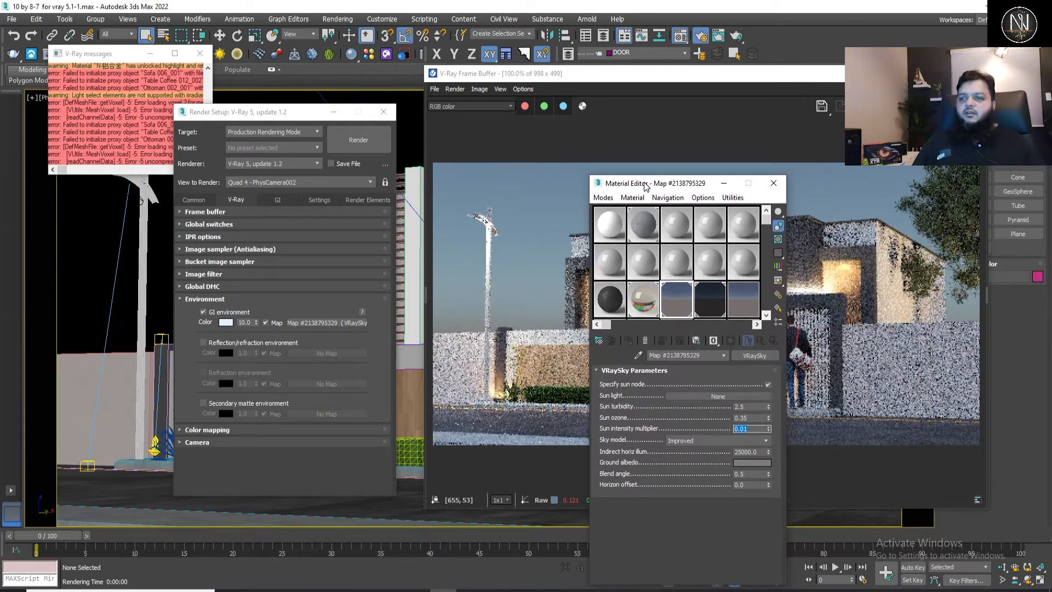
pyautogui.click(318, 324)
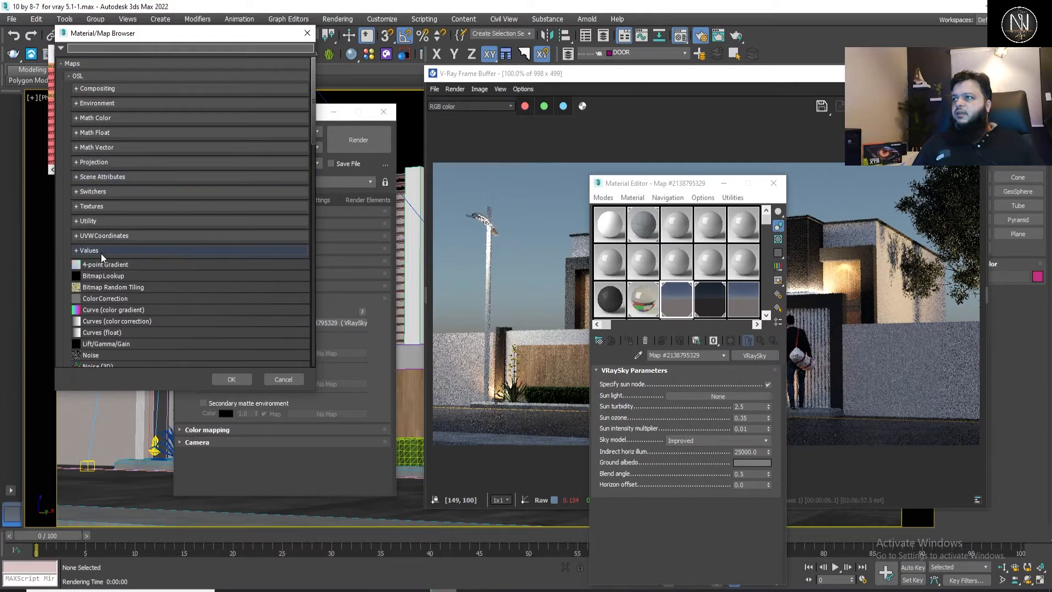
pyautogui.click(82, 65)
pyautogui.click(82, 64)
pyautogui.click(84, 78)
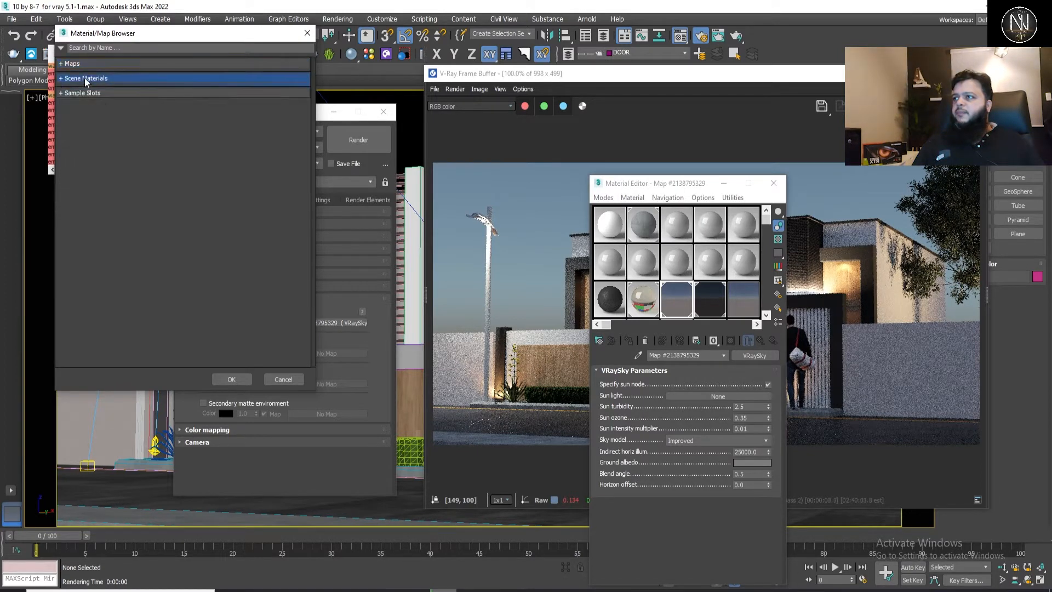
pyautogui.click(74, 64)
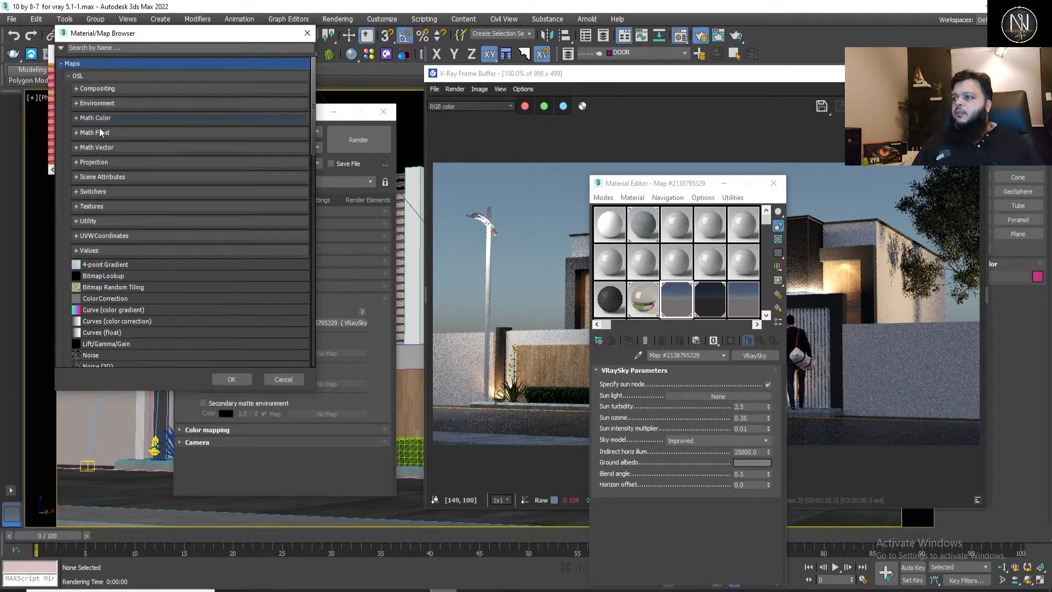
pyautogui.scroll(-8, 117, 262)
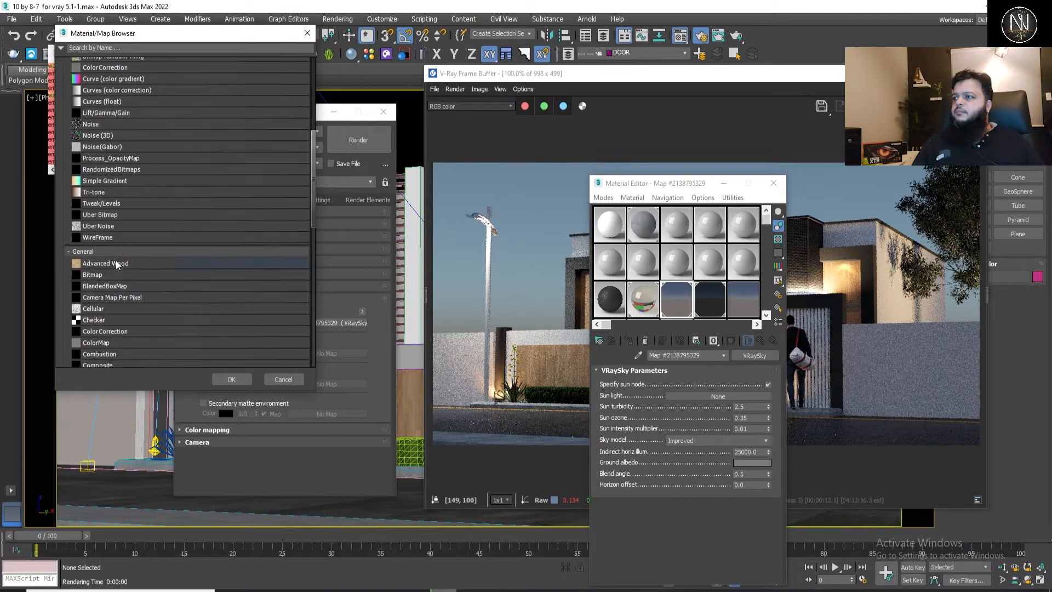
pyautogui.click(99, 156)
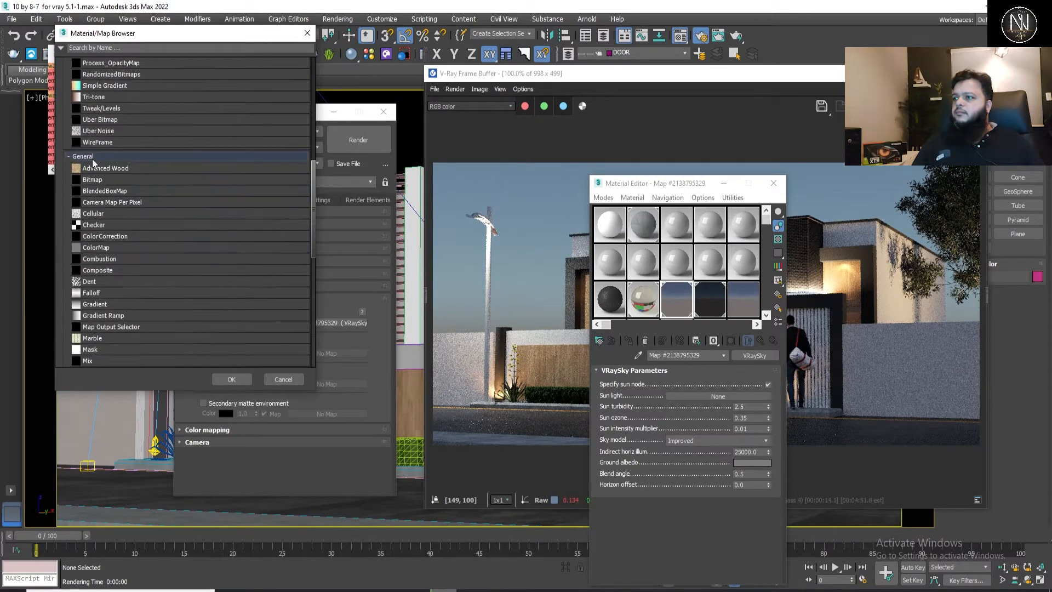
pyautogui.click(98, 331)
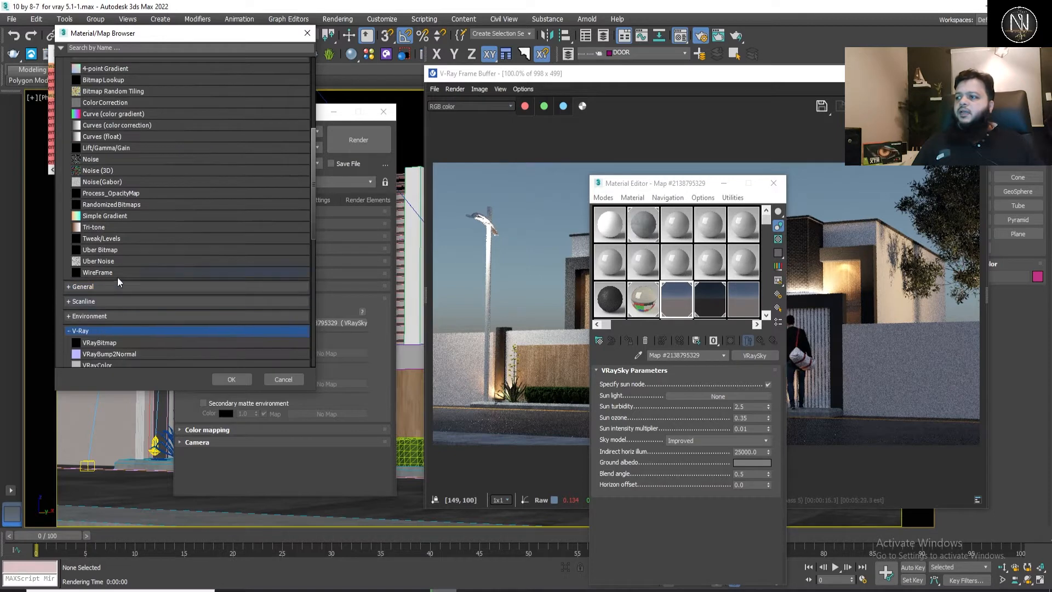
pyautogui.click(105, 333)
pyautogui.click(103, 316)
pyautogui.doubleClick(103, 317)
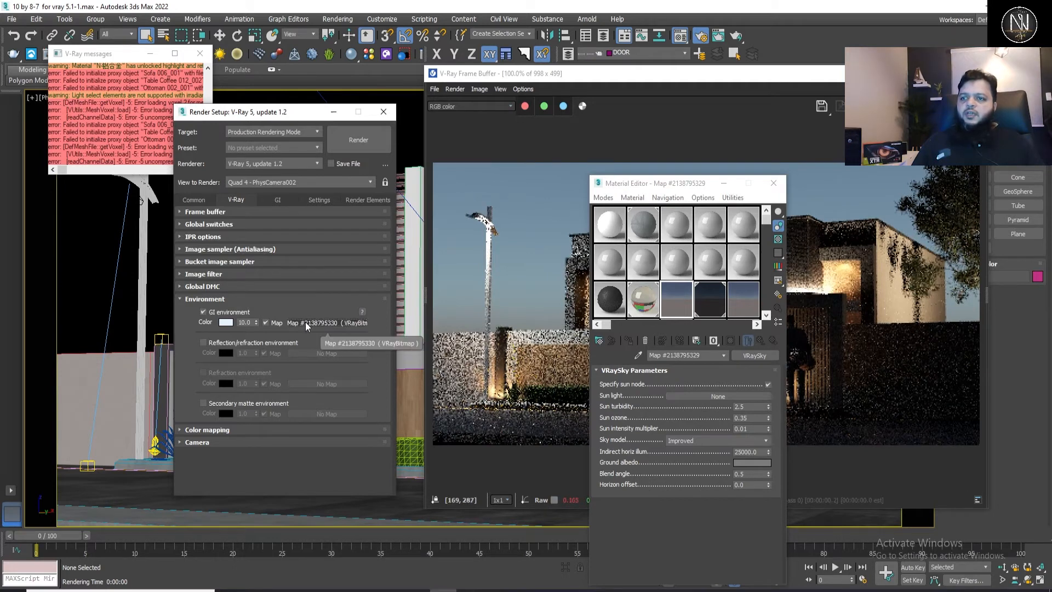
# Place the GI environment's VRayBitmap in a Material Editor slot as an instance and load an HDR image from the hdri_skies_pack_16 folder
pyautogui.moveTo(304, 321); pyautogui.dragTo(643, 308)
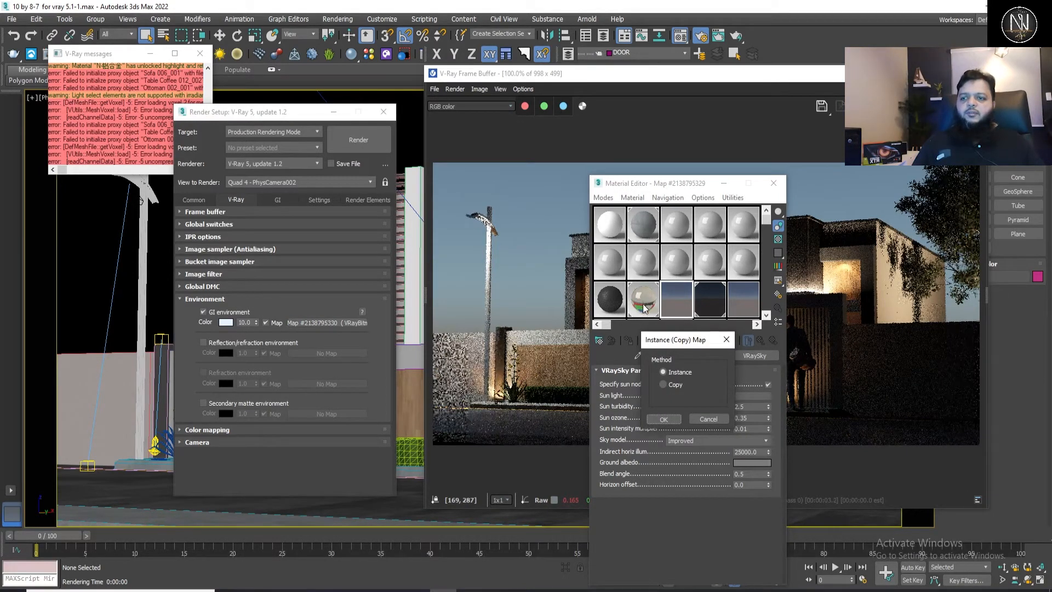
pyautogui.click(664, 421)
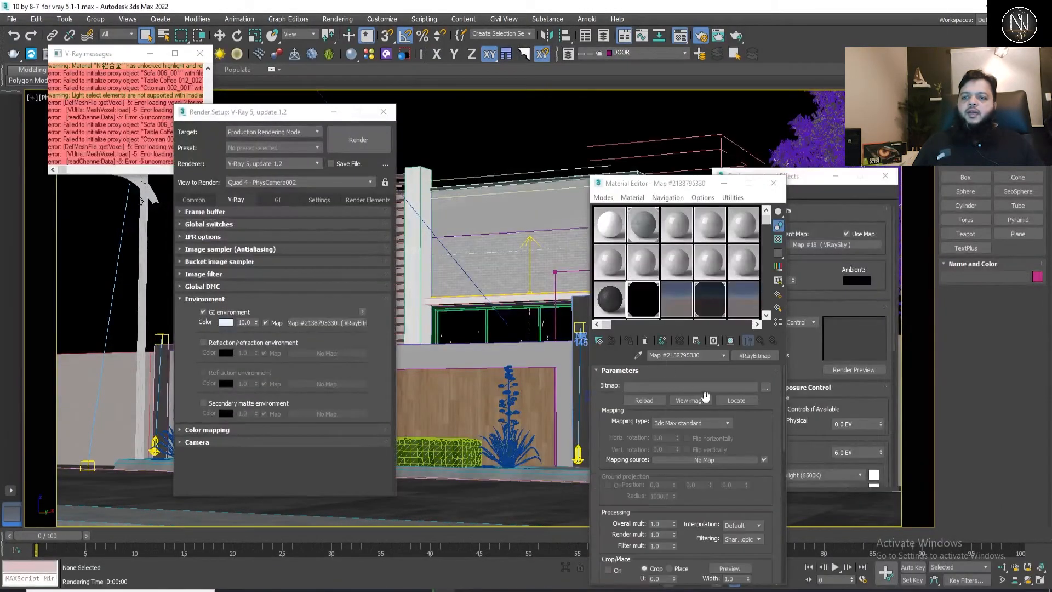
pyautogui.click(764, 390)
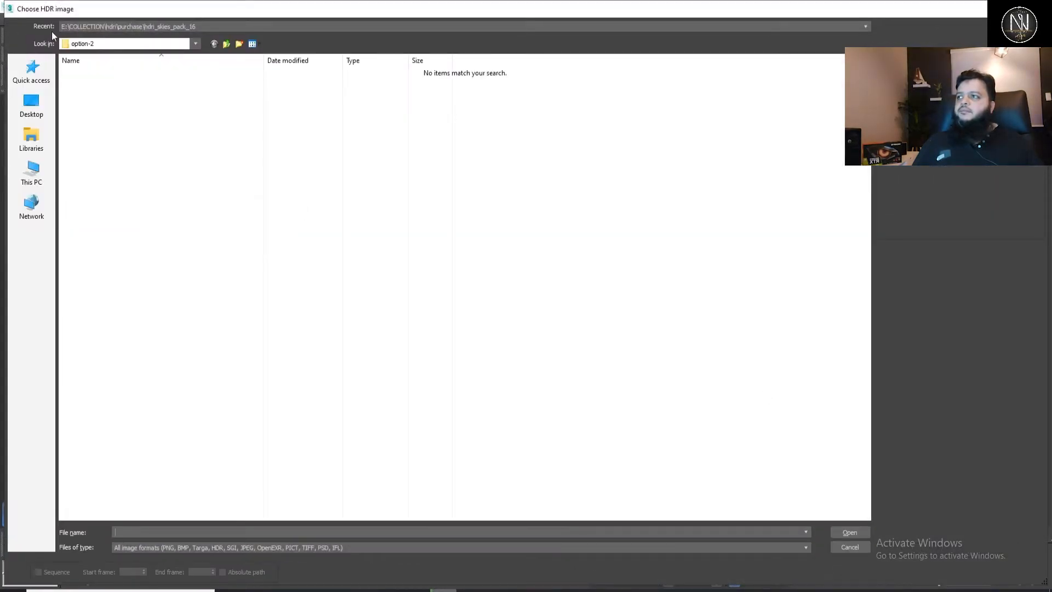
pyautogui.click(84, 26)
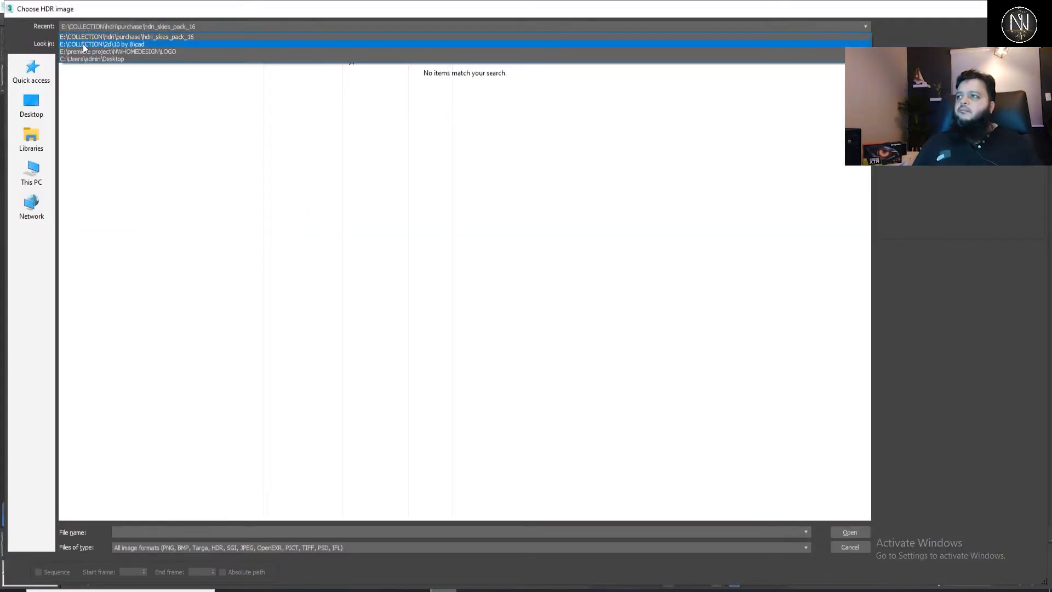
pyautogui.click(111, 37)
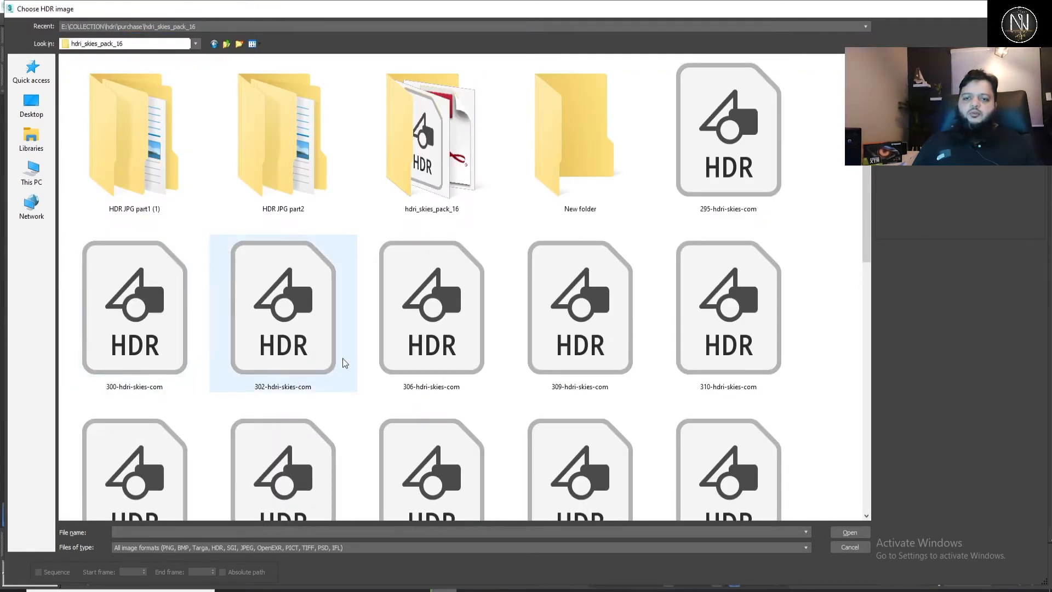
pyautogui.click(840, 533)
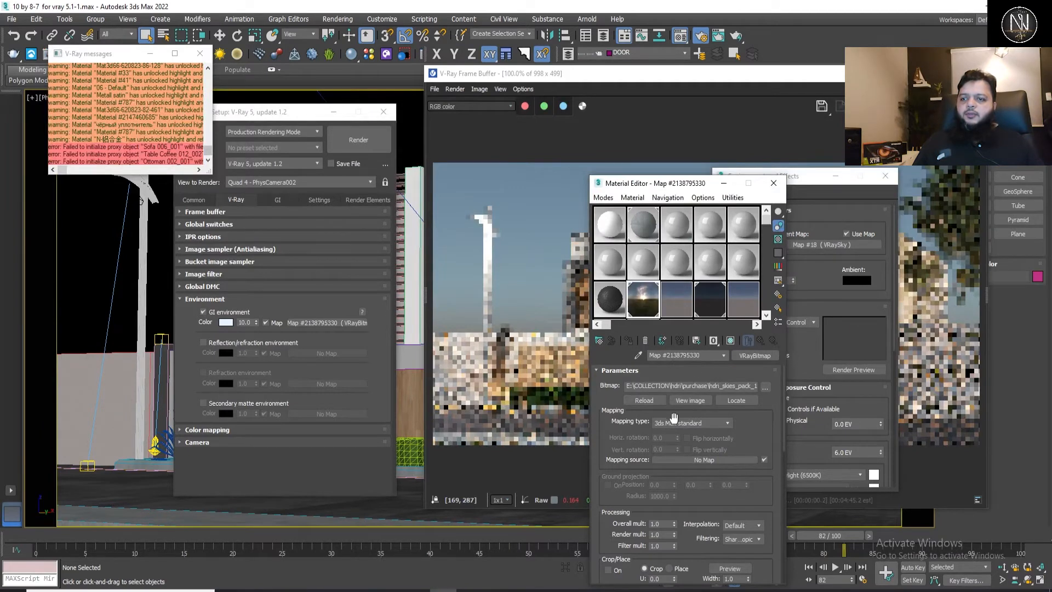
# Set the HDR map's mapping type to Spherical, and clear the other windows away from the render
pyautogui.click(675, 422)
pyautogui.click(672, 445)
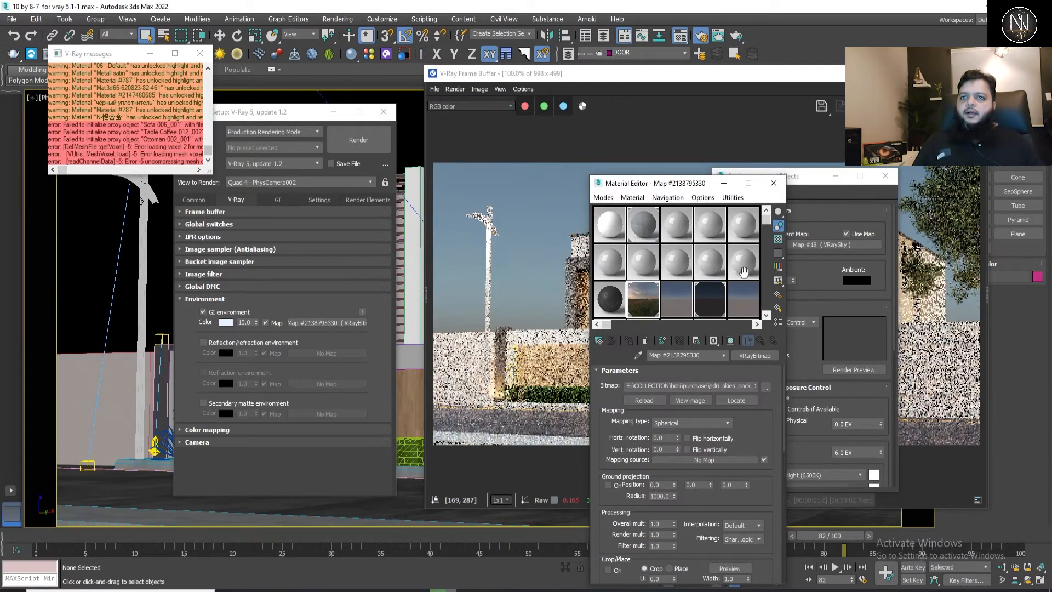
pyautogui.click(841, 176)
pyautogui.click(838, 177)
pyautogui.moveTo(663, 184); pyautogui.dragTo(898, 159)
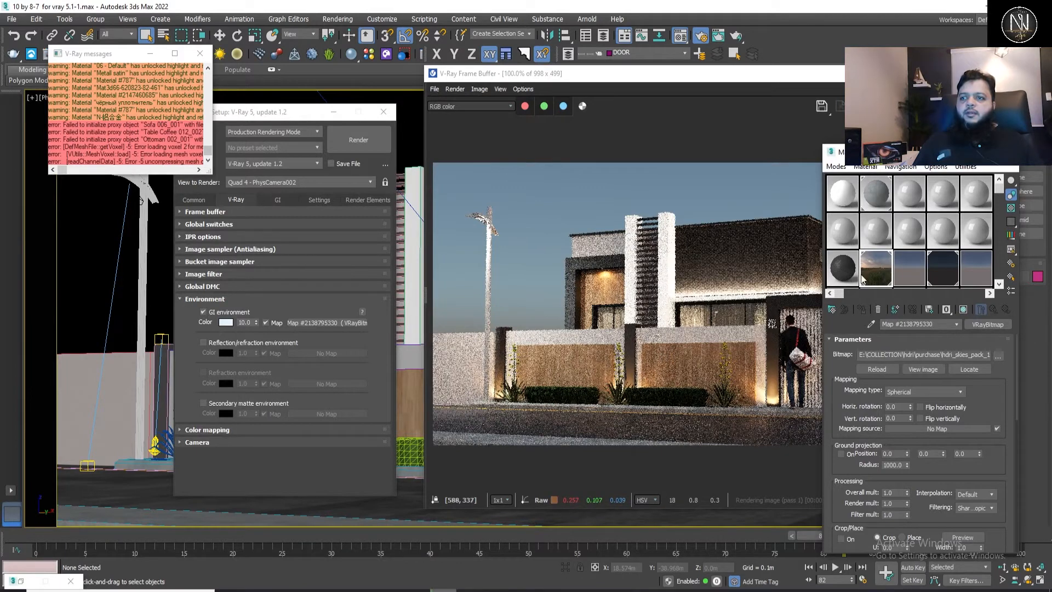
# Open an enlarged preview of the HDR map to examine its sky image
pyautogui.click(922, 369)
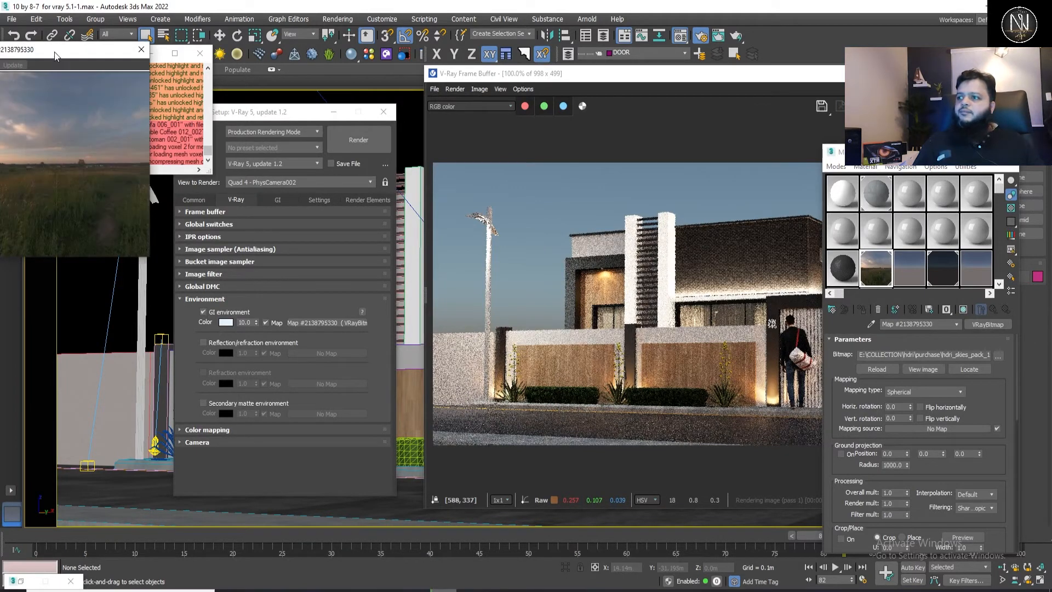
pyautogui.moveTo(66, 49); pyautogui.dragTo(143, 40)
pyautogui.moveTo(218, 245); pyautogui.dragTo(321, 344)
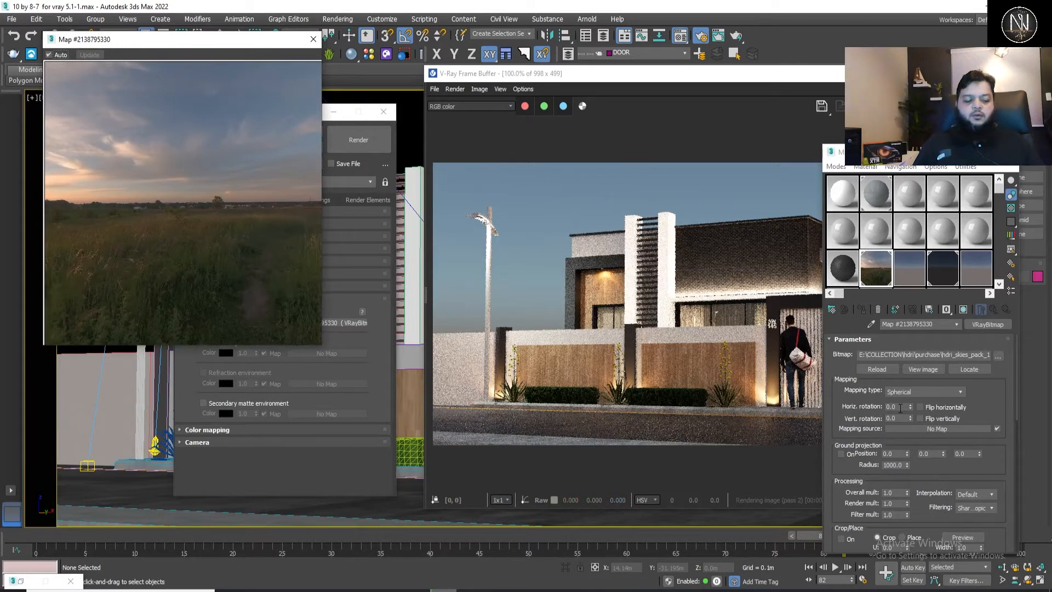
# Try horizontal rotations of 90 and 180 on the HDR map, and close its preview
pyautogui.click(900, 408)
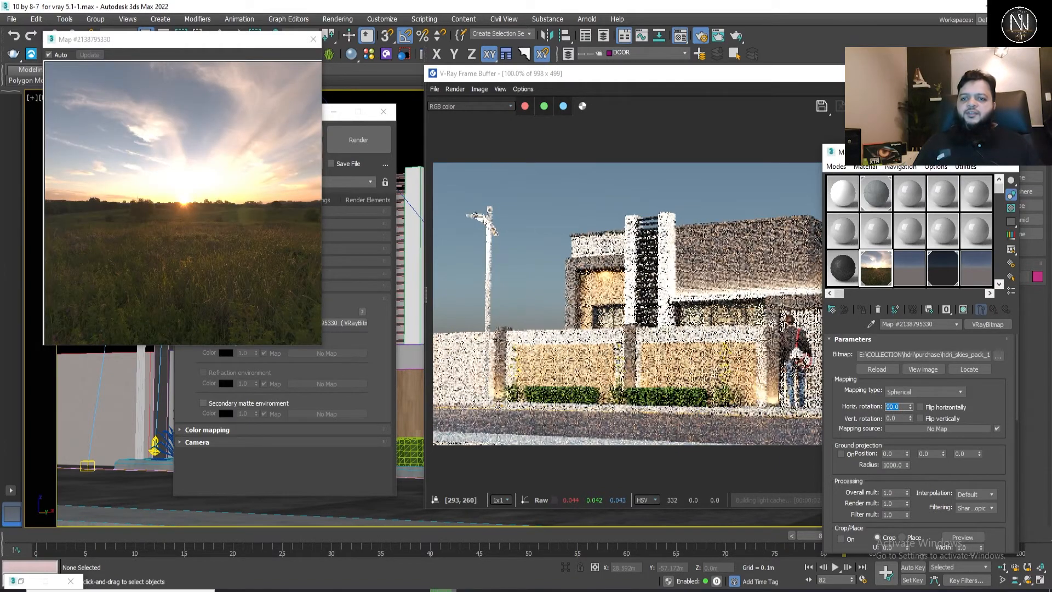
pyautogui.write('180')
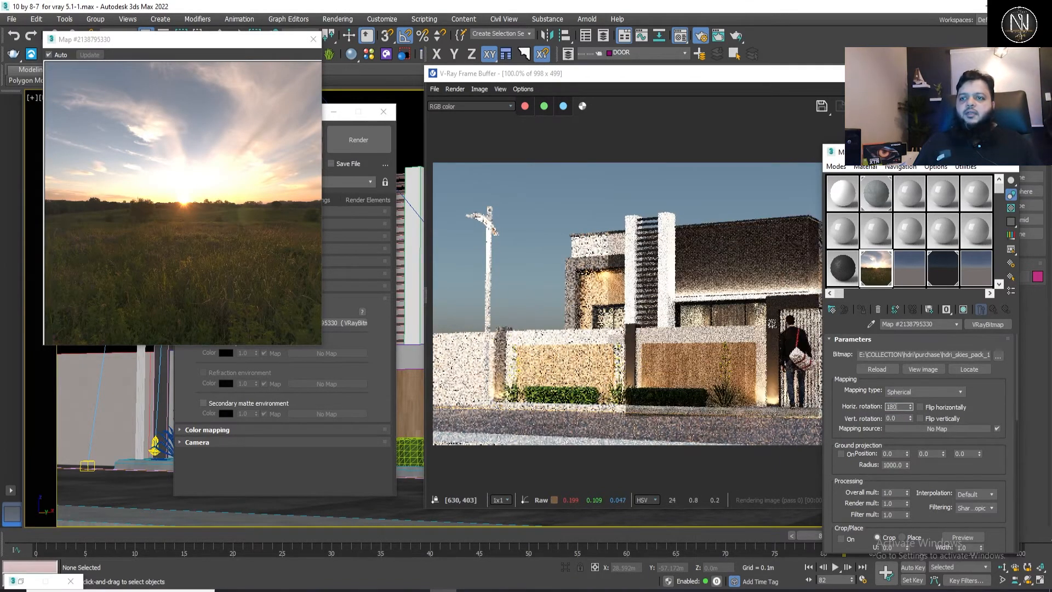
pyautogui.press('Return')
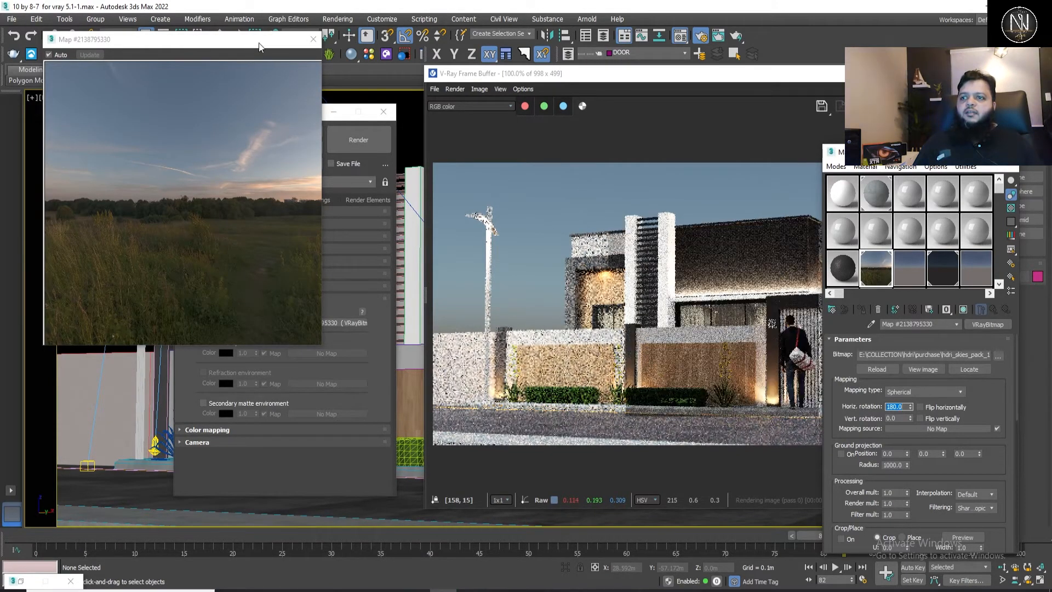
pyautogui.click(312, 42)
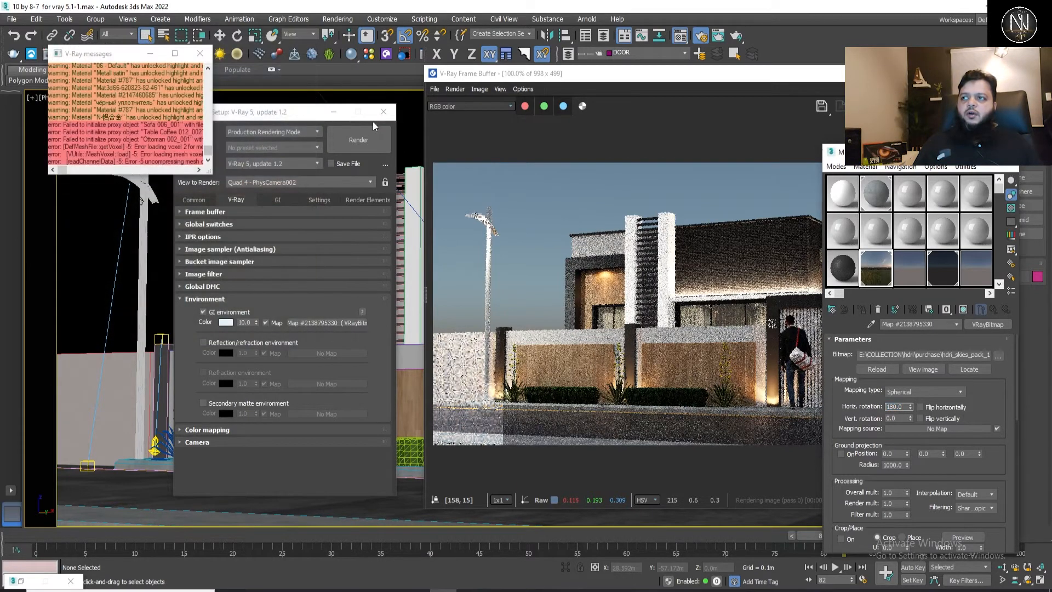
# Assign the HDR VRayBitmap from the Material Editor as the scene's background environment map, replacing Map #18
pyautogui.click(286, 108)
pyautogui.click(461, 131)
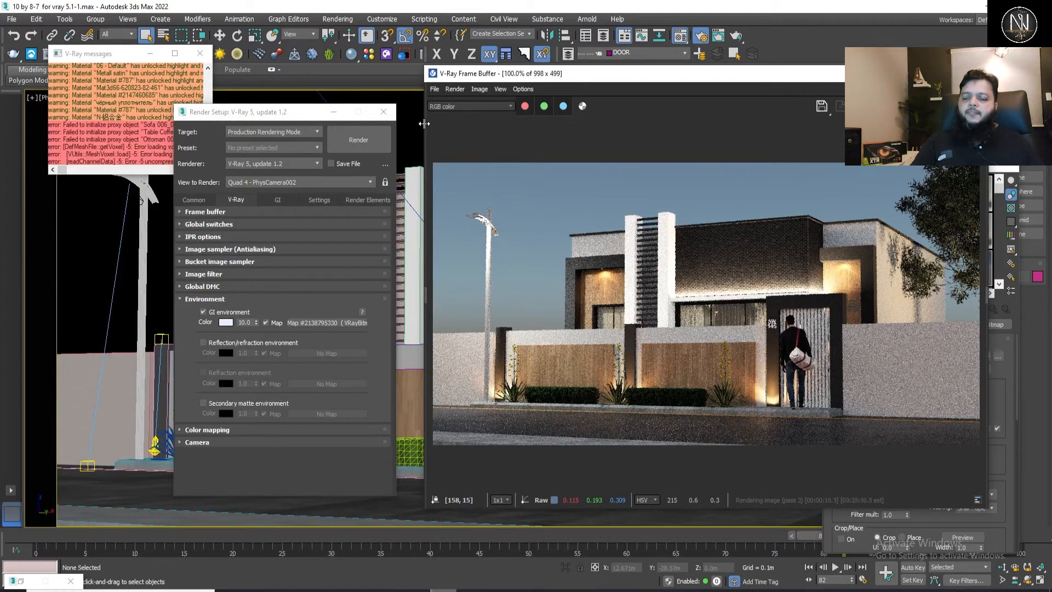
pyautogui.press('8')
pyautogui.moveTo(258, 114); pyautogui.dragTo(237, 136)
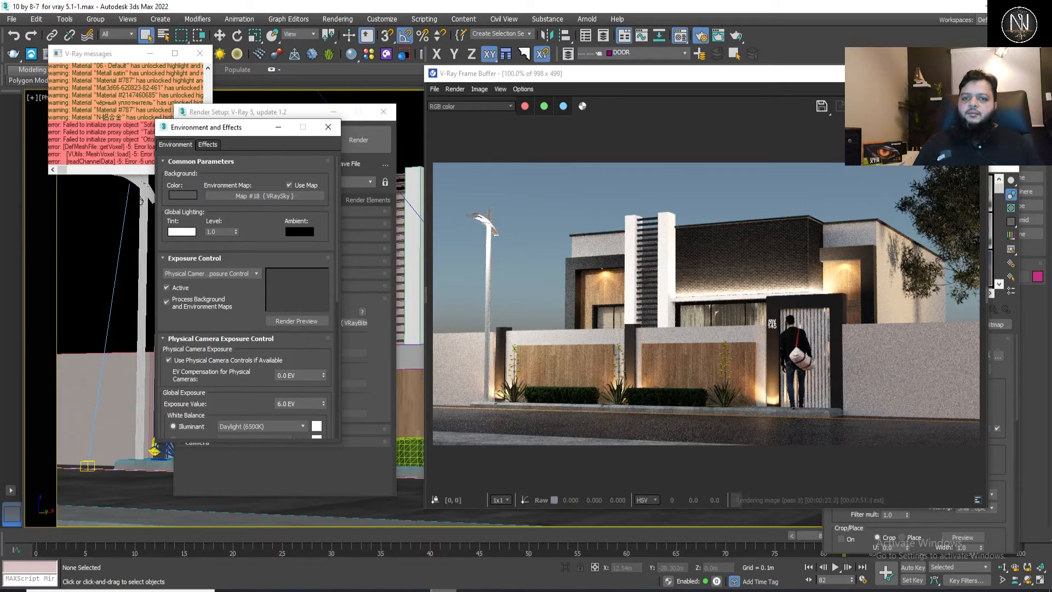
pyautogui.click(1003, 487)
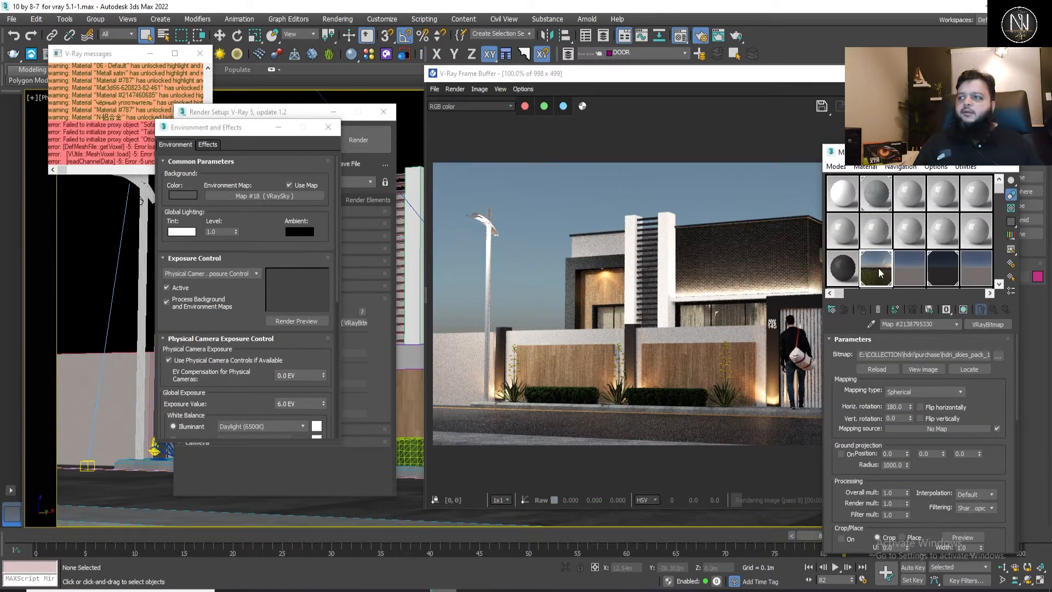
pyautogui.moveTo(879, 273); pyautogui.dragTo(245, 195)
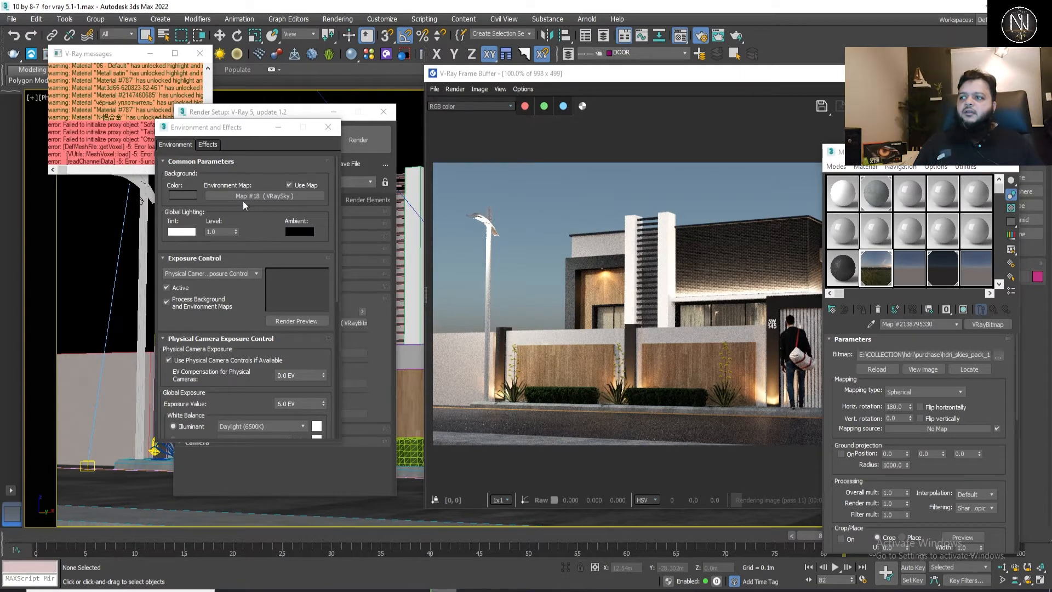
pyautogui.click(236, 322)
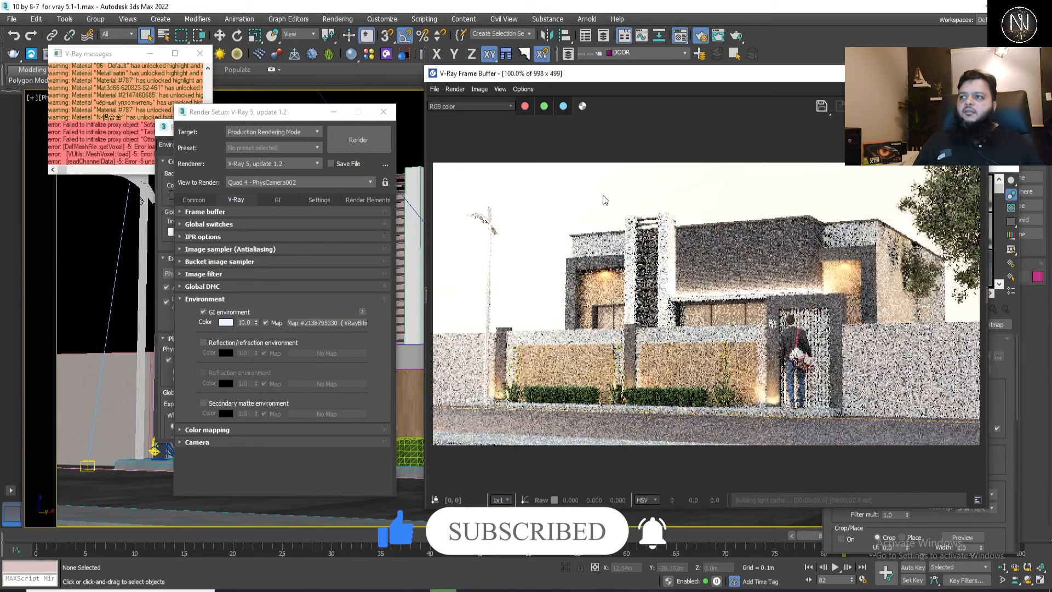
# Rearrange the windows around the render, set the HDR map's overall multiplier to 0.5, and render the scene again
pyautogui.moveTo(277, 118); pyautogui.dragTo(230, 114)
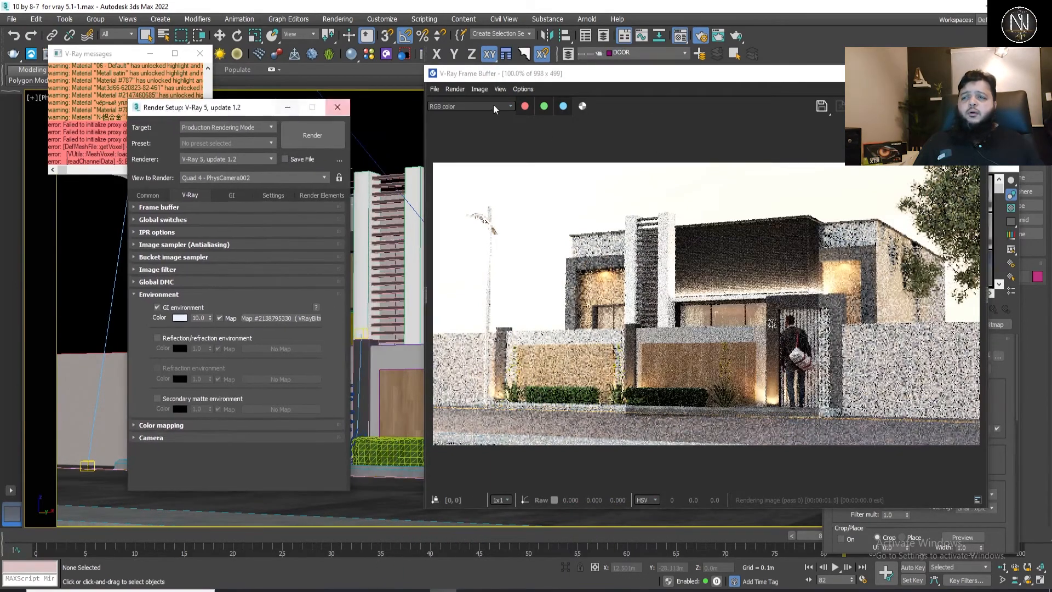
pyautogui.moveTo(554, 76); pyautogui.dragTo(445, 80)
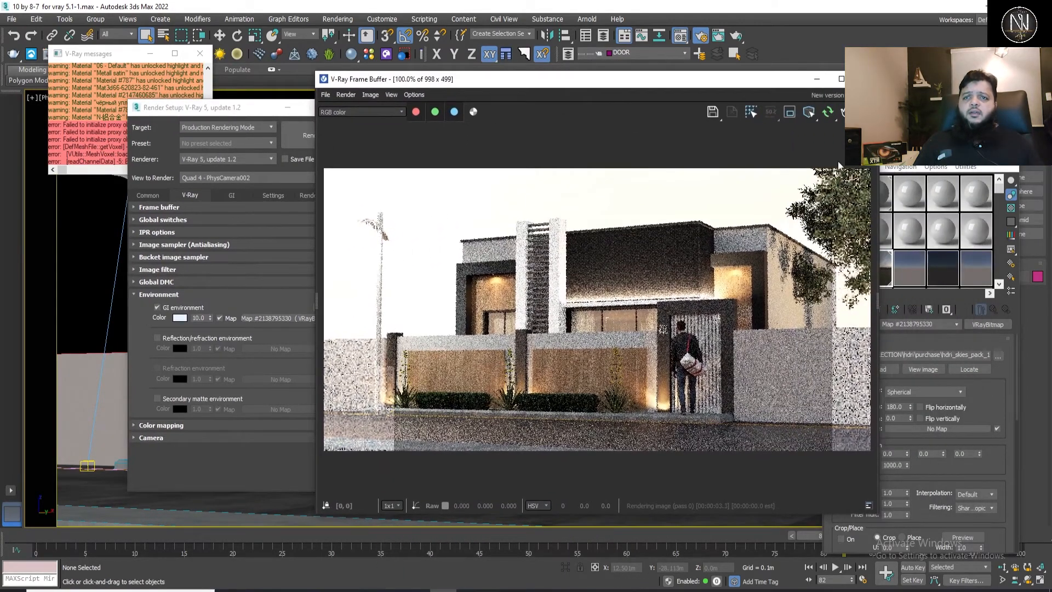
pyautogui.click(904, 153)
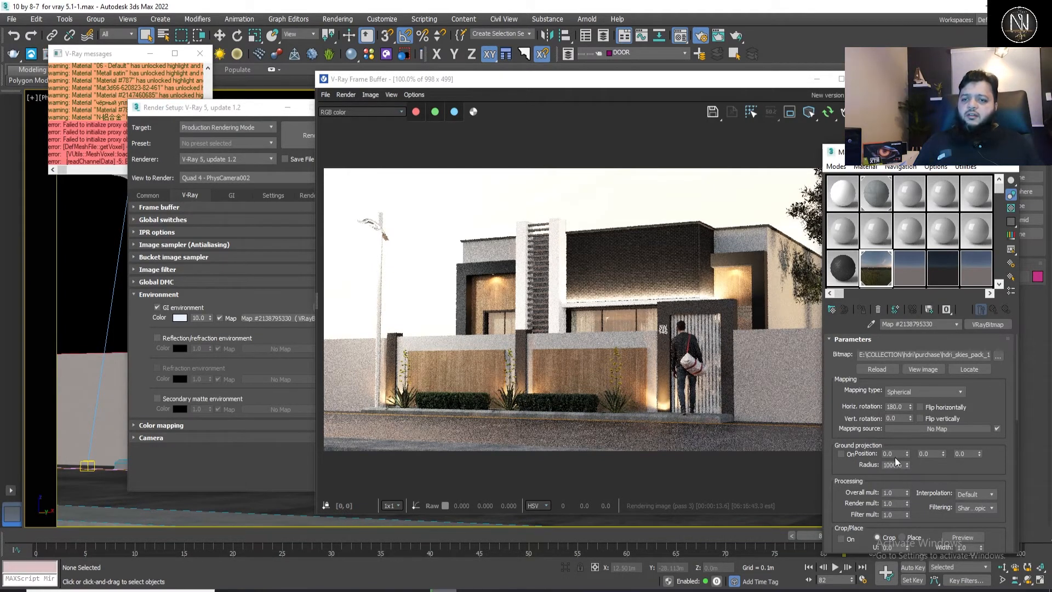
pyautogui.doubleClick(890, 493)
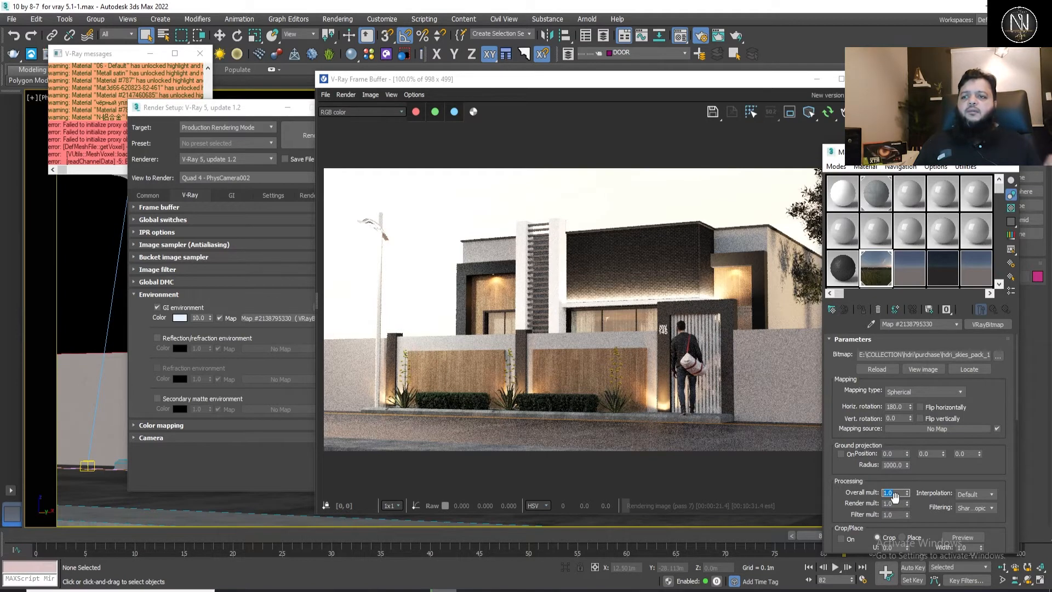
pyautogui.write('.5')
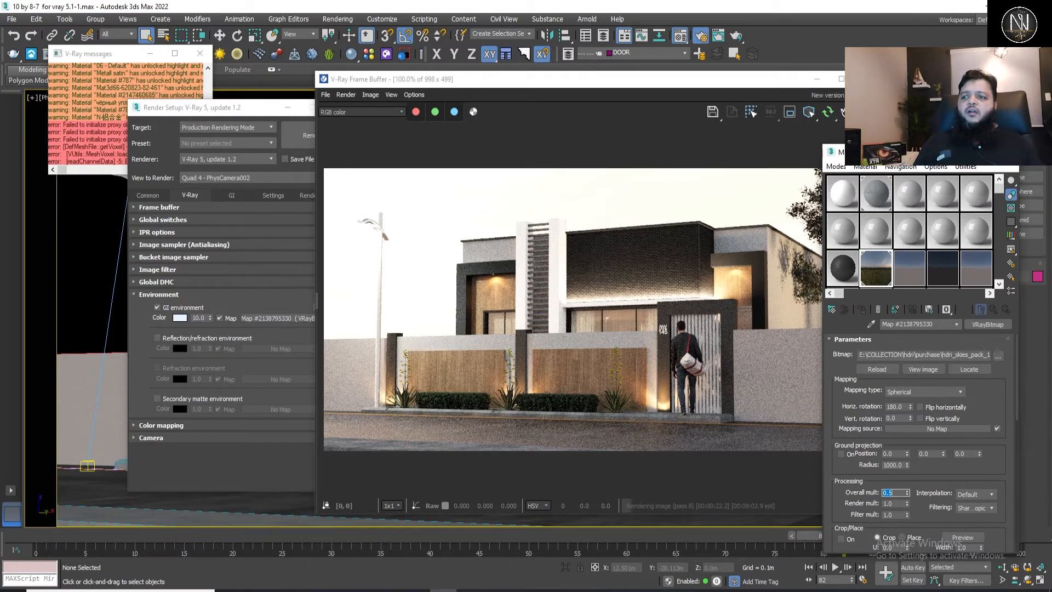
pyautogui.hotkey('shift', 'q')
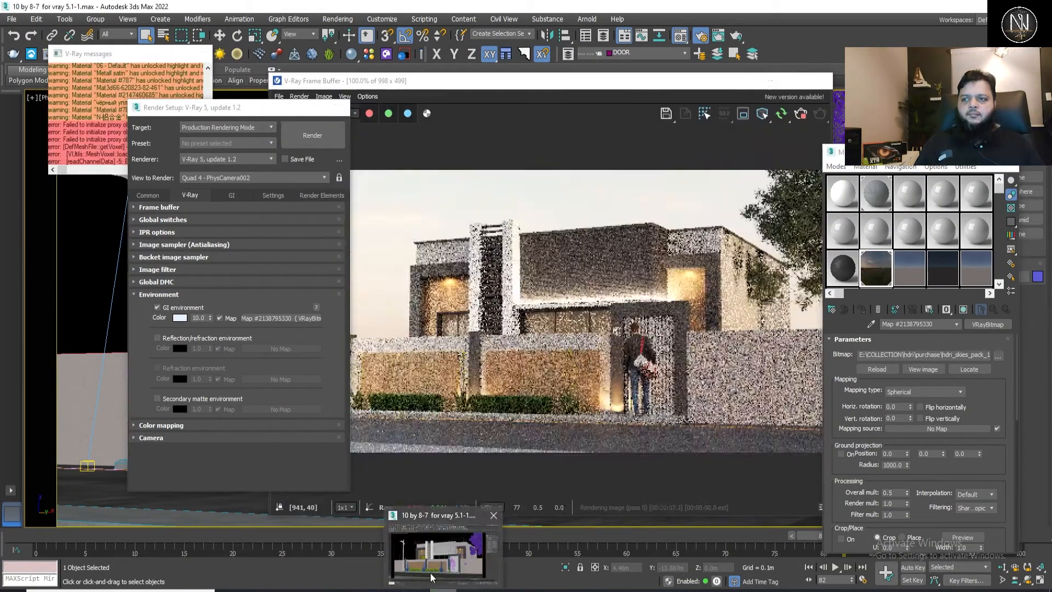
# Try an overall multiplier of 0.2 on the HDR map, render the scene again, and bring the render to the front
pyautogui.click(431, 75)
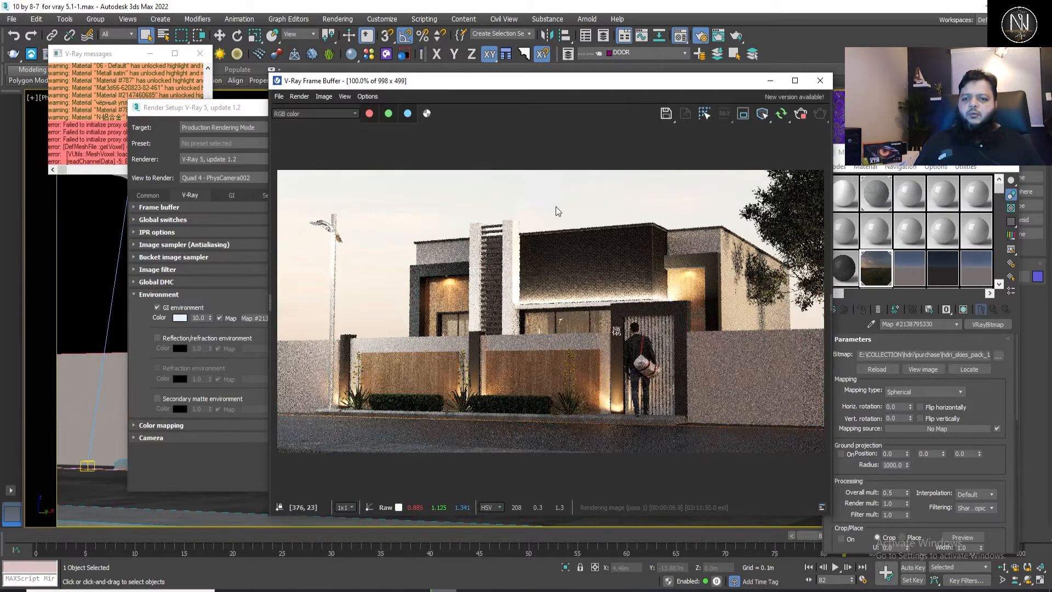
pyautogui.moveTo(898, 492); pyautogui.dragTo(862, 487)
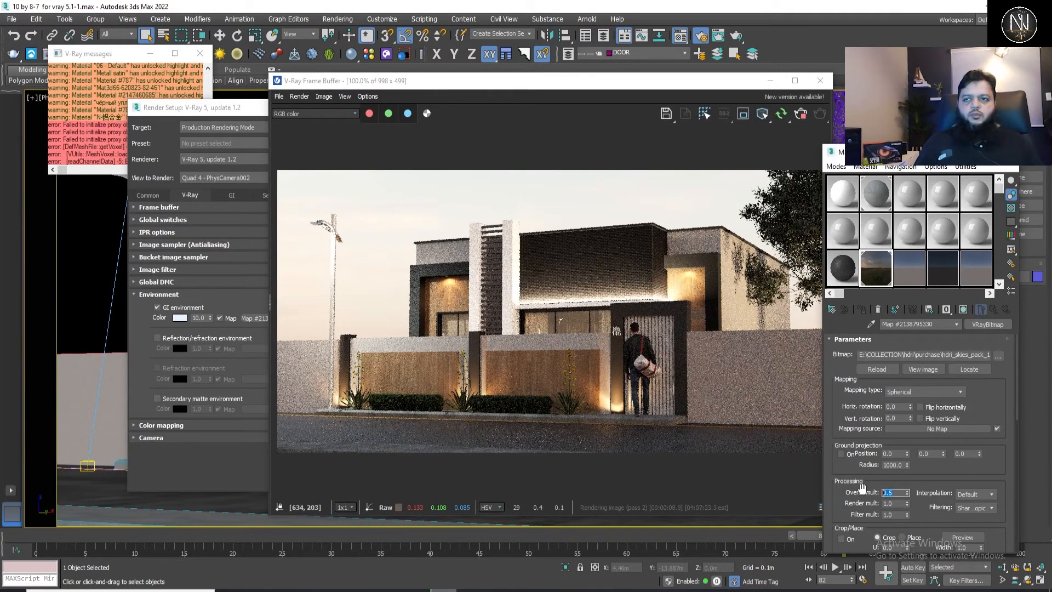
pyautogui.write('.2')
pyautogui.press('Return')
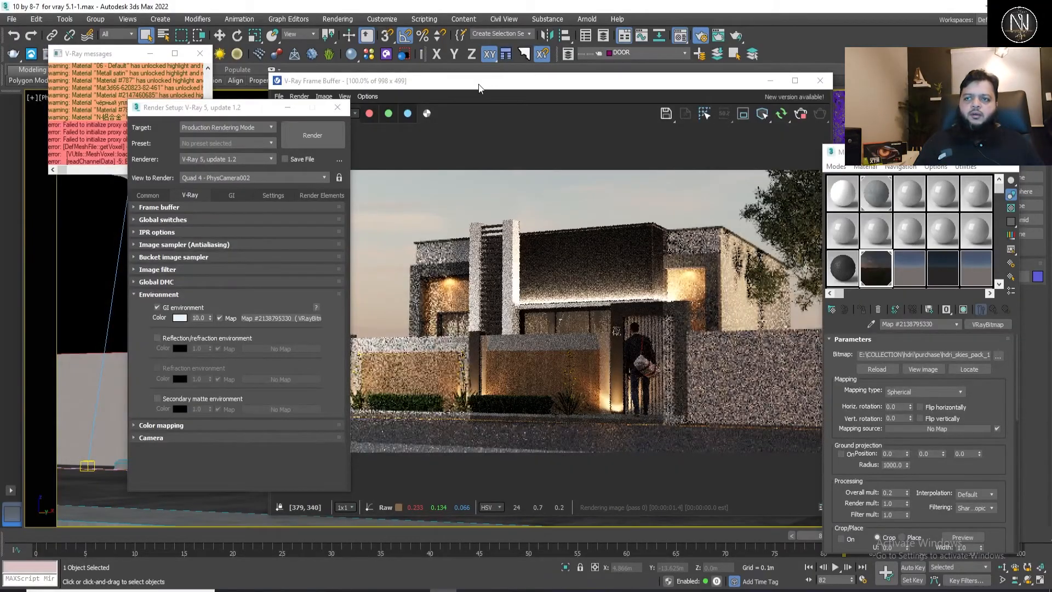
pyautogui.click(479, 88)
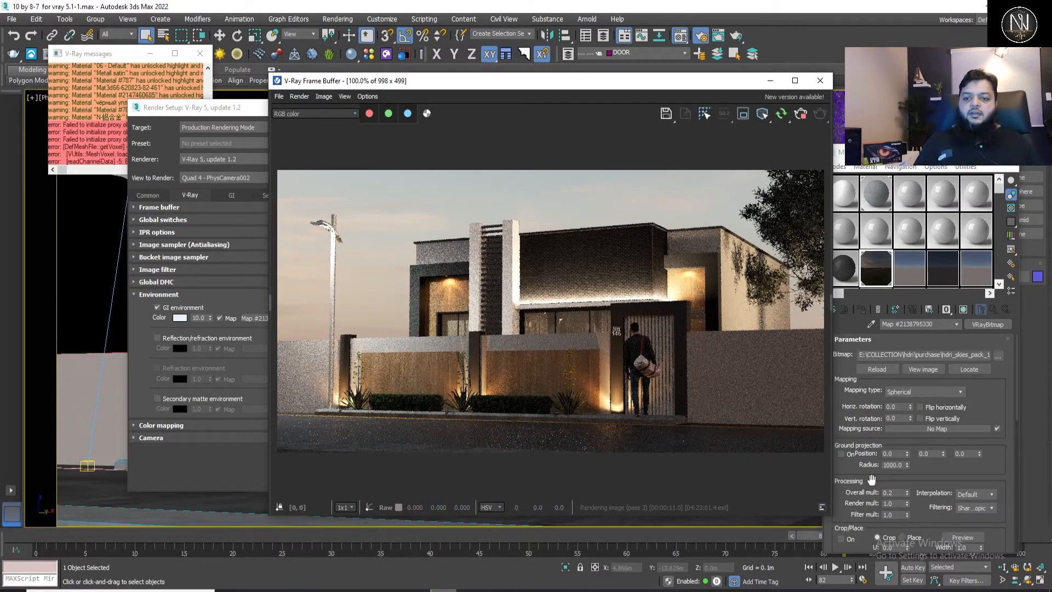
# Set the HDR map's render multiplier to 2.0 and render the scene again
pyautogui.doubleClick(892, 503)
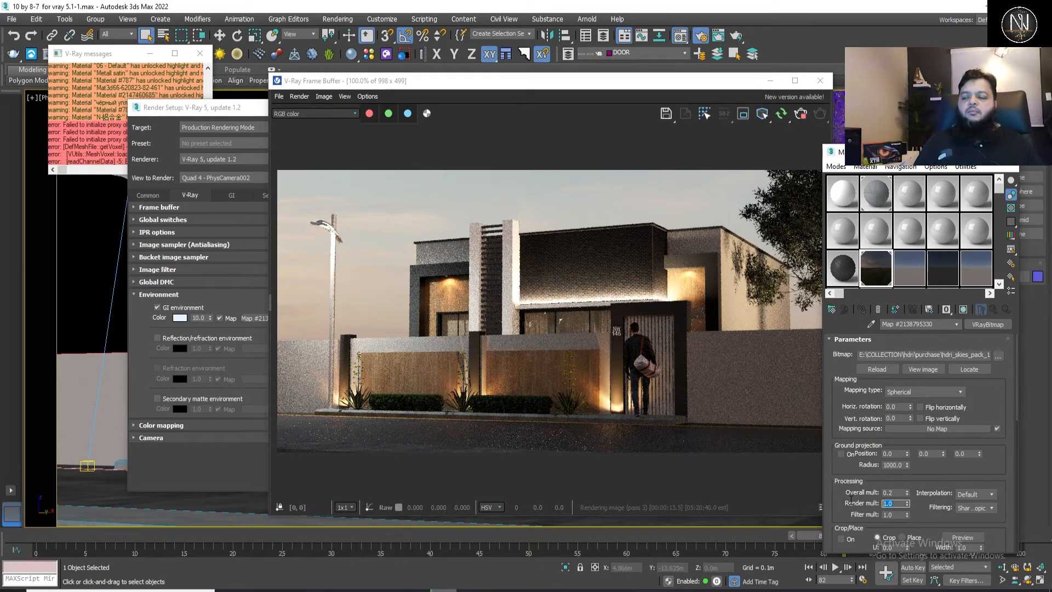
pyautogui.write('2')
pyautogui.press('Return')
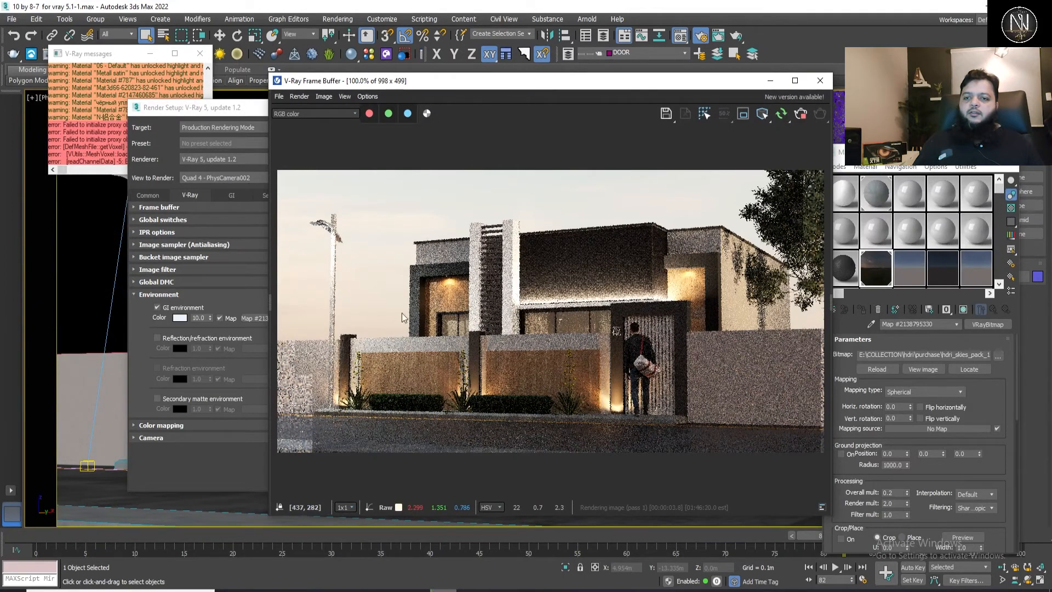
# Set the HDR map's overall multiplier to 0.05, render the scene again, and bring the render to the front
pyautogui.doubleClick(892, 492)
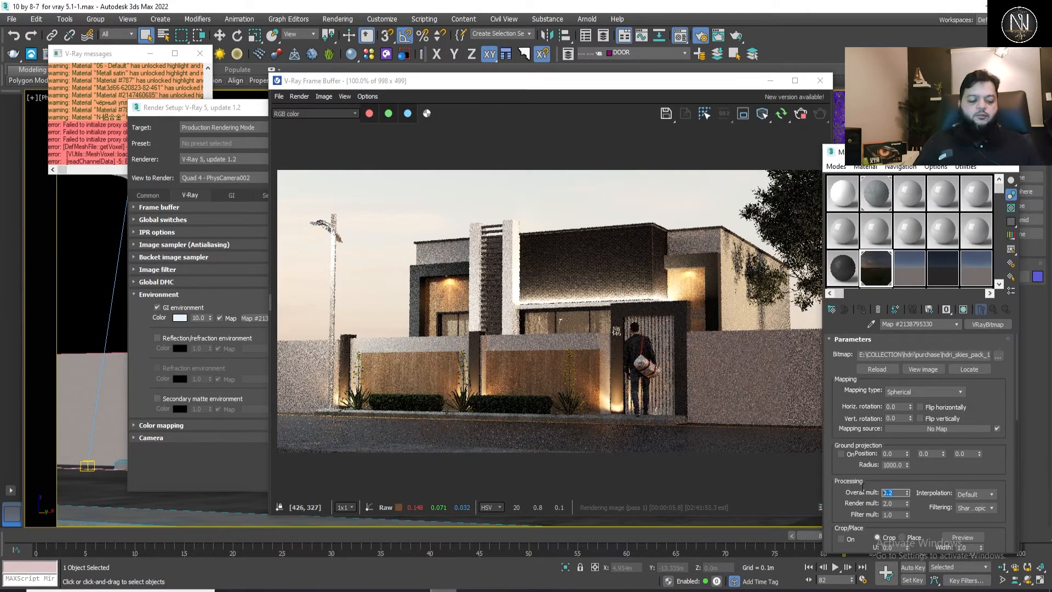
pyautogui.write('1.05')
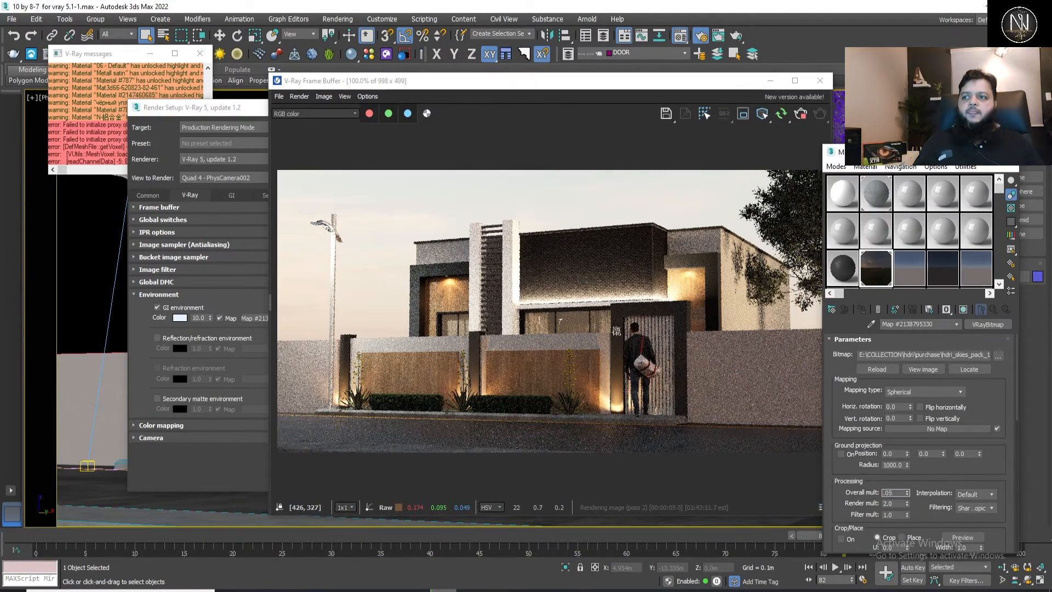
pyautogui.press('Return')
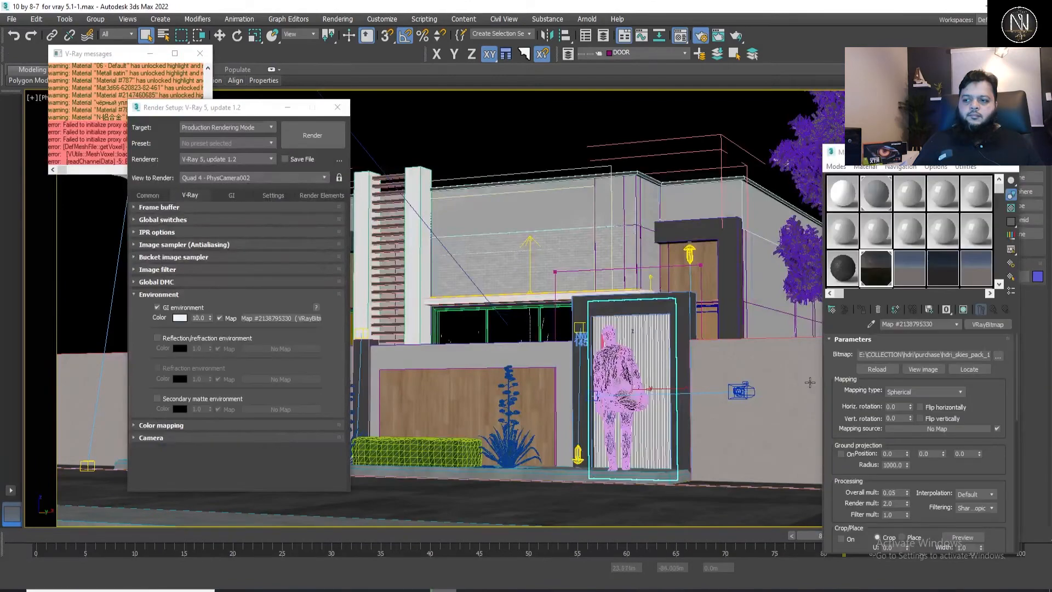
pyautogui.click(445, 589)
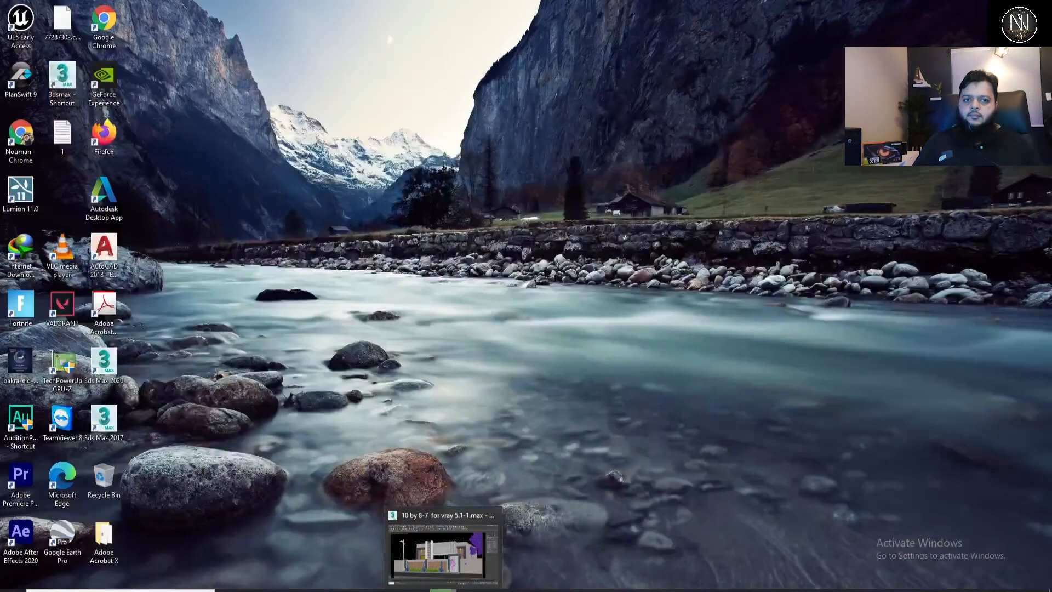
pyautogui.click(444, 590)
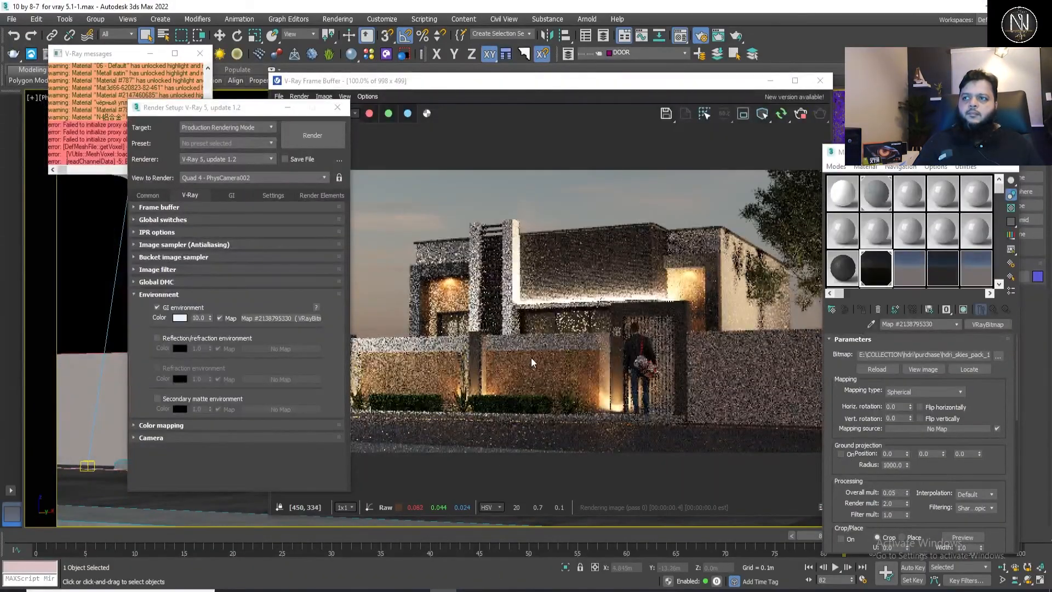
pyautogui.click(480, 87)
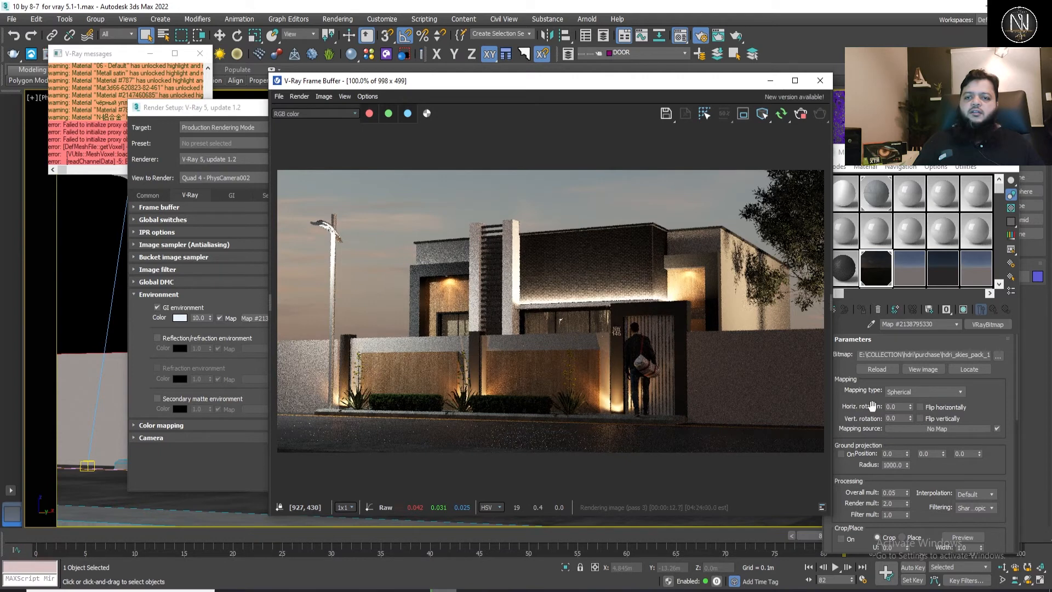
# Try a horizontal rotation of 90 on the HDR map, render again, and bring the render to the front
pyautogui.click(900, 406)
pyautogui.write('9')
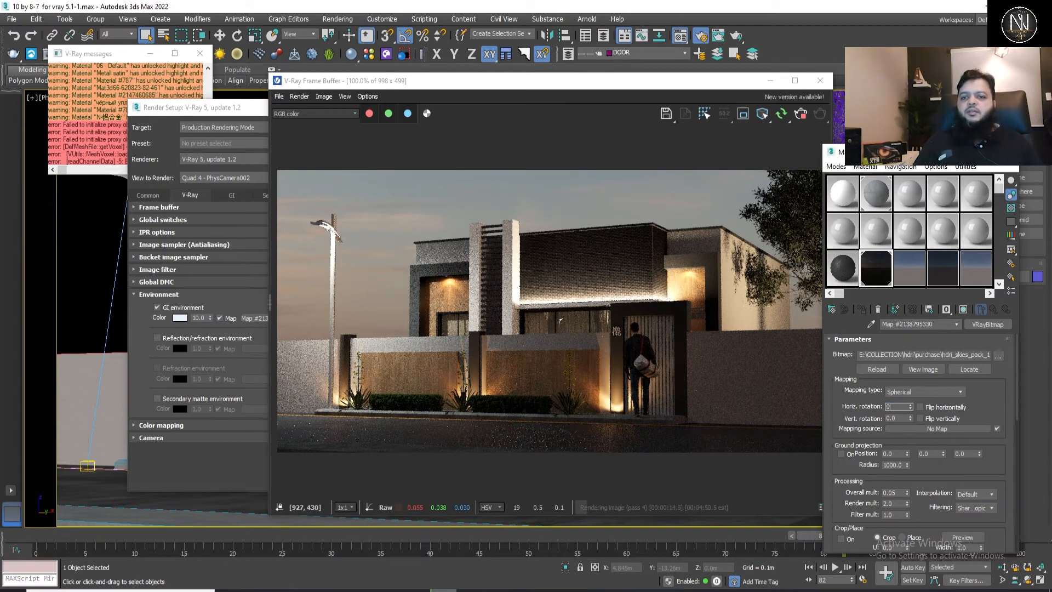
pyautogui.write('0')
pyautogui.press('Return')
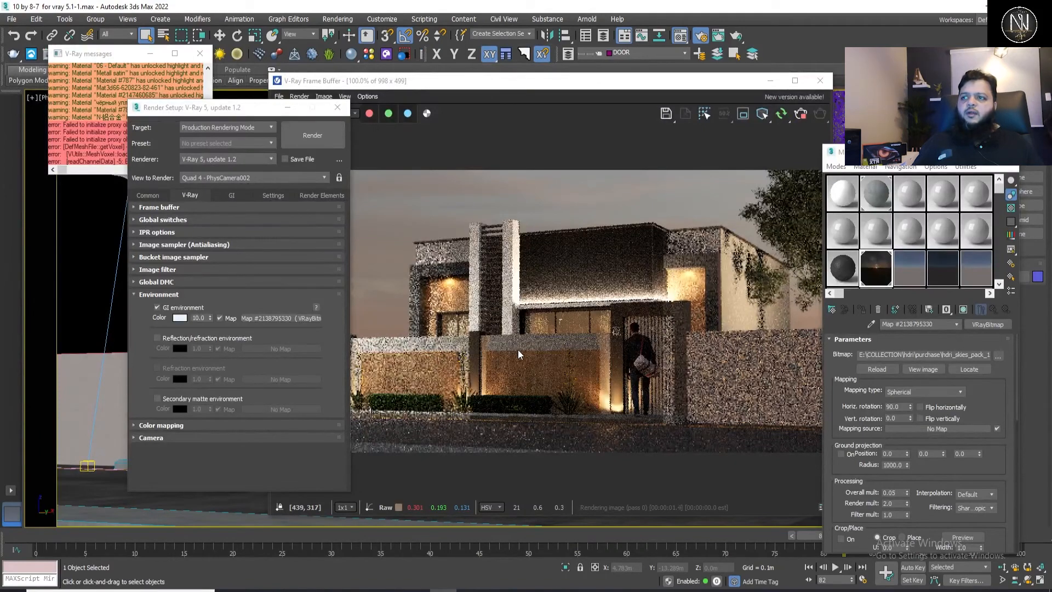
pyautogui.click(419, 83)
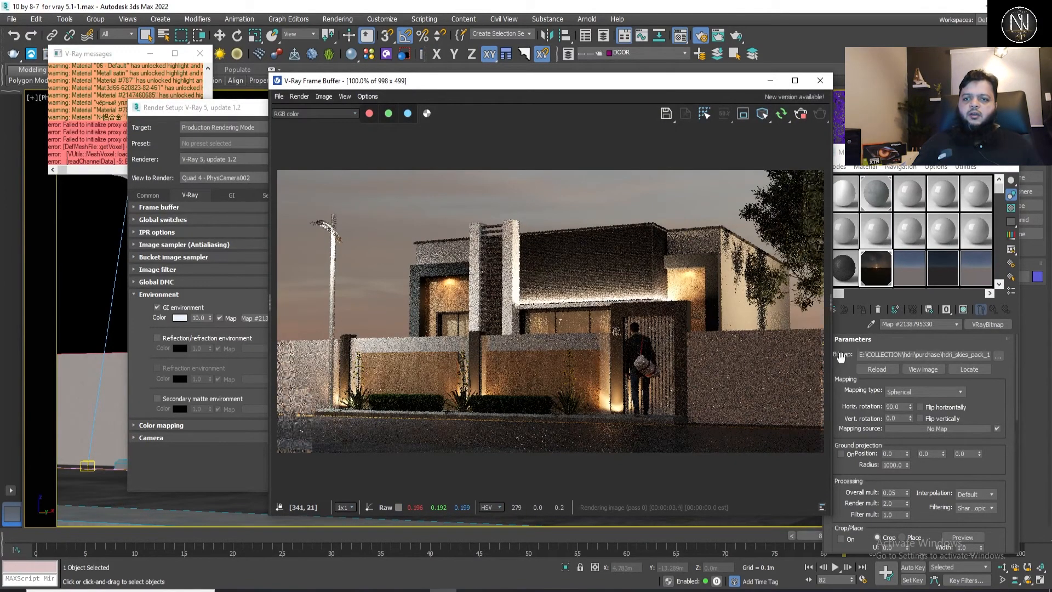
# Rotate the HDR map horizontally to 150 and render, and change the rotation to 210
pyautogui.doubleClick(898, 406)
pyautogui.write('150')
pyautogui.press('Return')
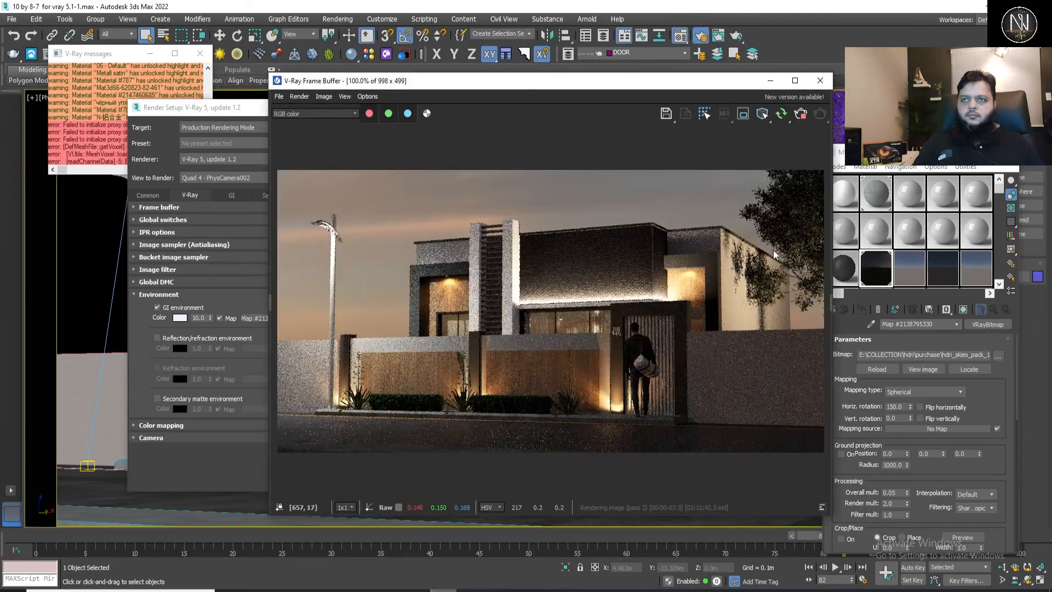
pyautogui.press('8')
pyautogui.write('210')
pyautogui.press('Return')
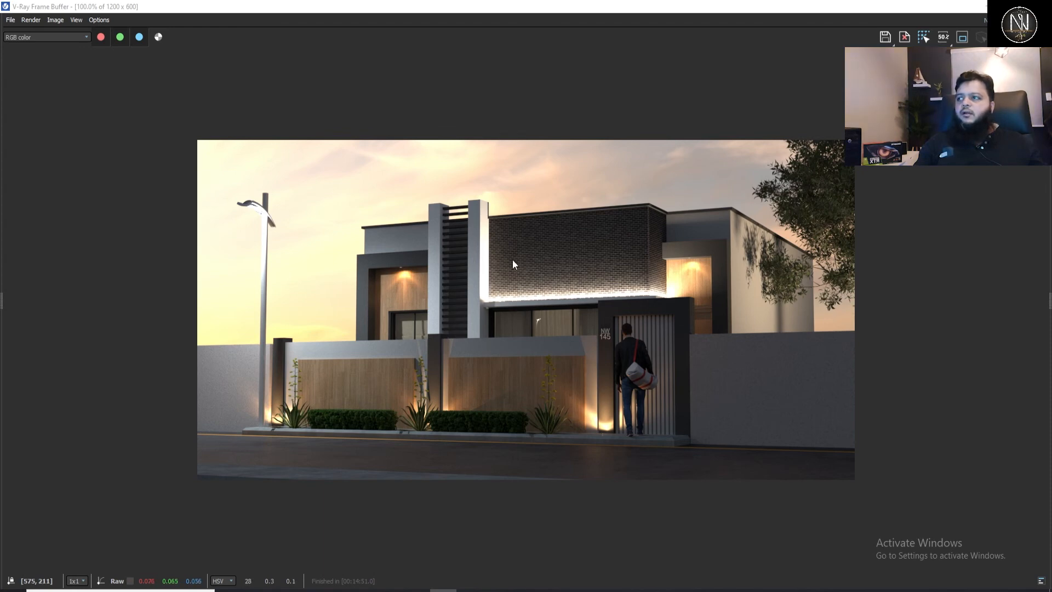
# Compare the finished sunset render as image A with the earlier daylight render as image B from the render history, shifting the divider slightly
pyautogui.click(3, 301)
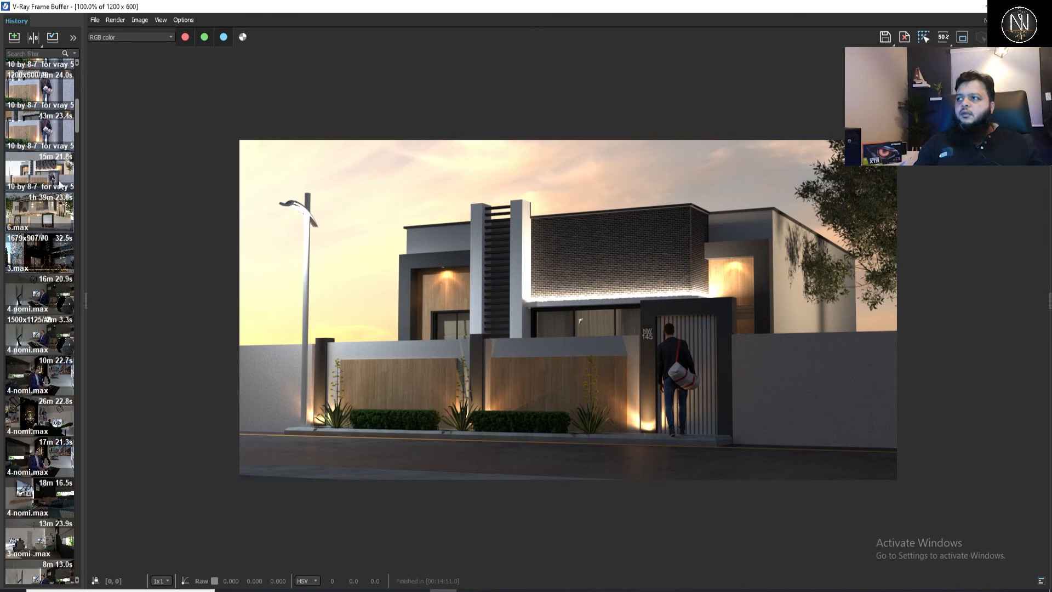
pyautogui.scroll(10, 27, 181)
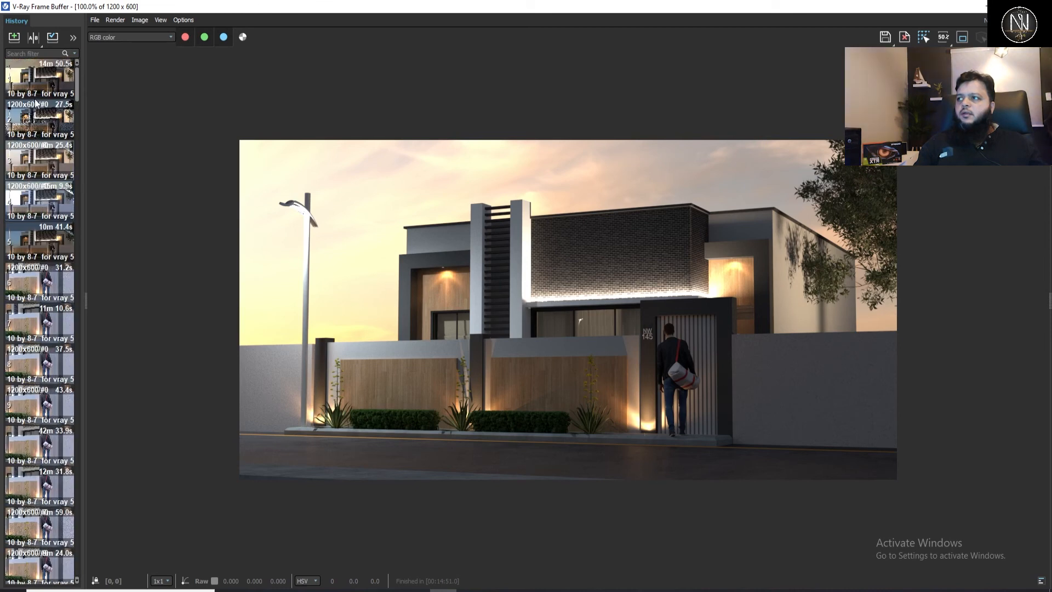
pyautogui.click(23, 77)
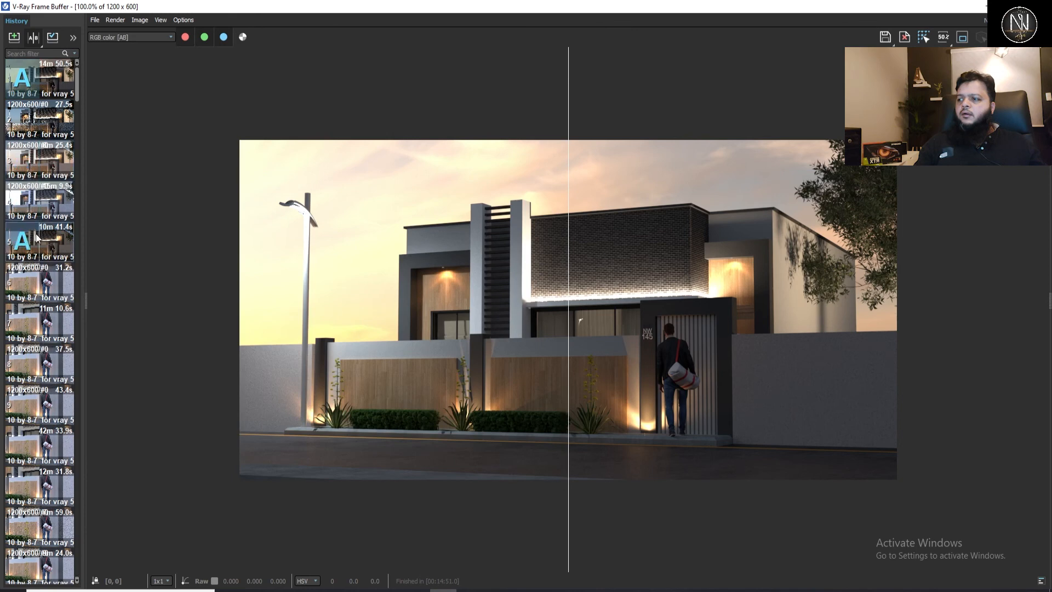
pyautogui.scroll(-5, 46, 278)
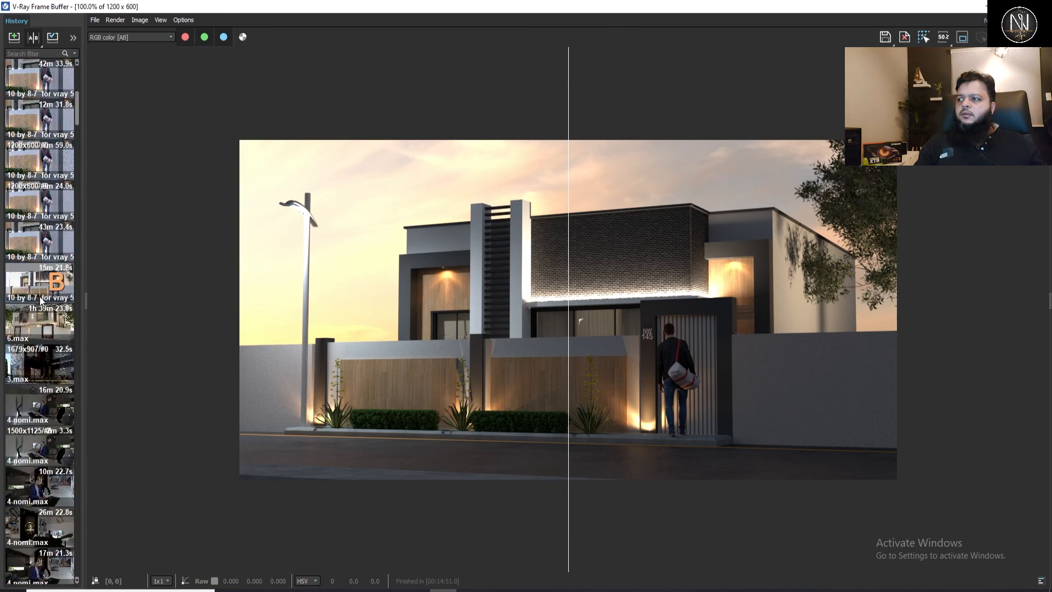
pyautogui.click(59, 295)
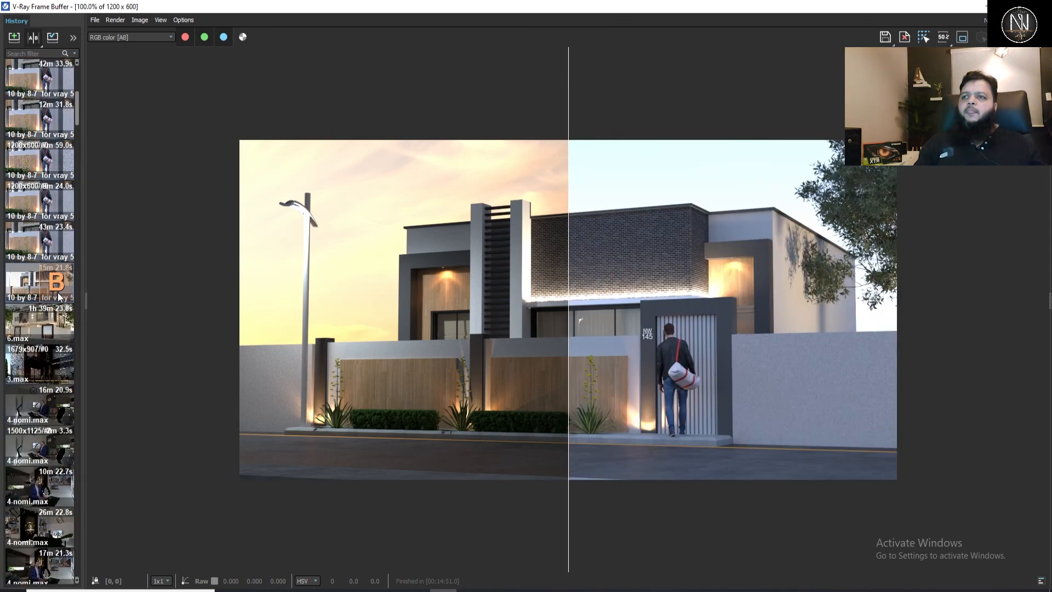
pyautogui.moveTo(568, 156); pyautogui.dragTo(575, 274)
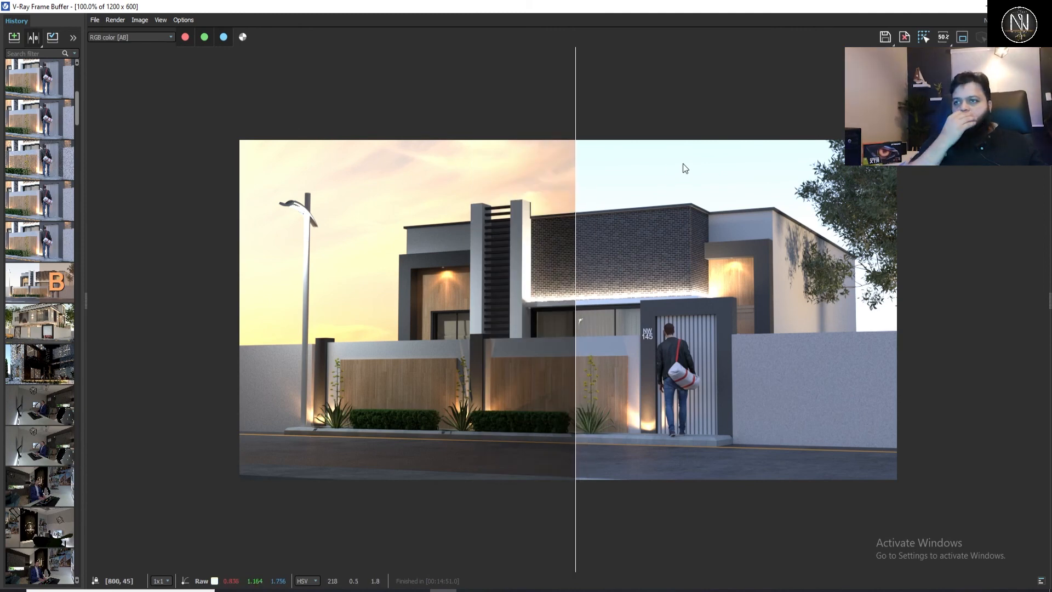